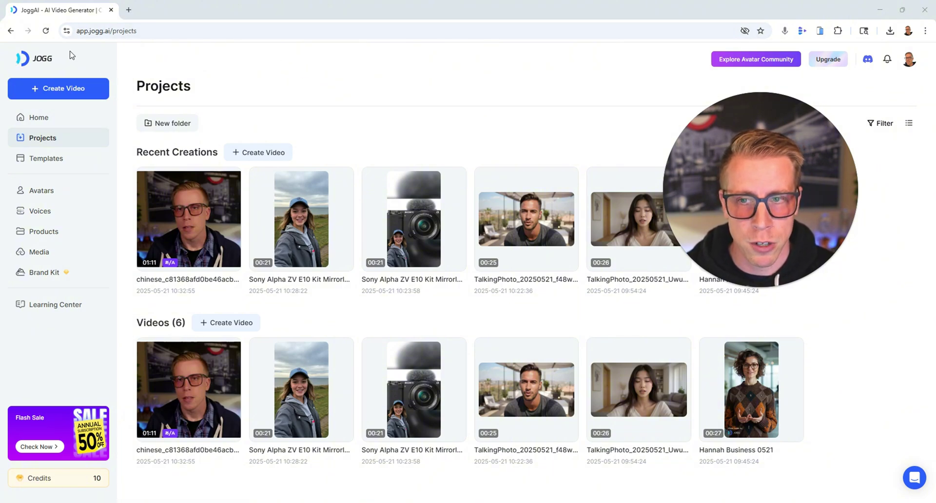
- Choose Avatar Video from the Create Video menu to reach the avatar picker
{"action": "left_click", "coordinate": [56, 90]}
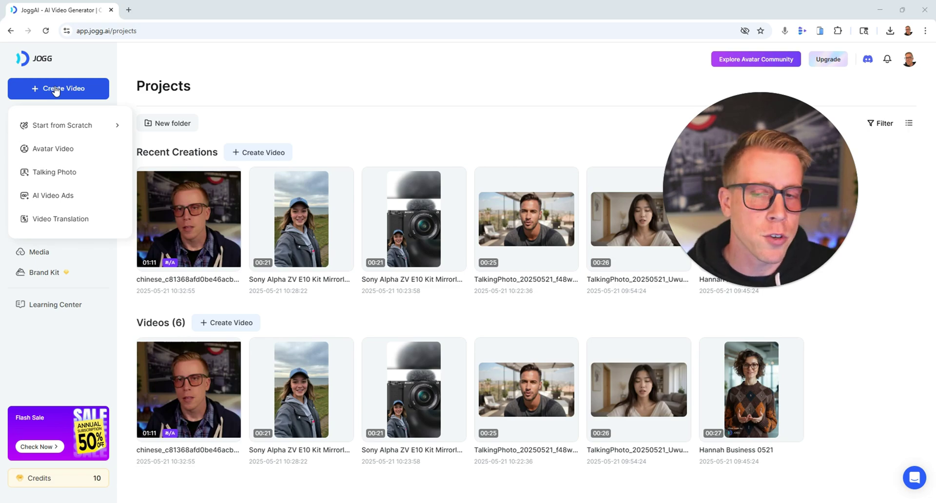
{"action": "mouse_move", "coordinate": [61, 124]}
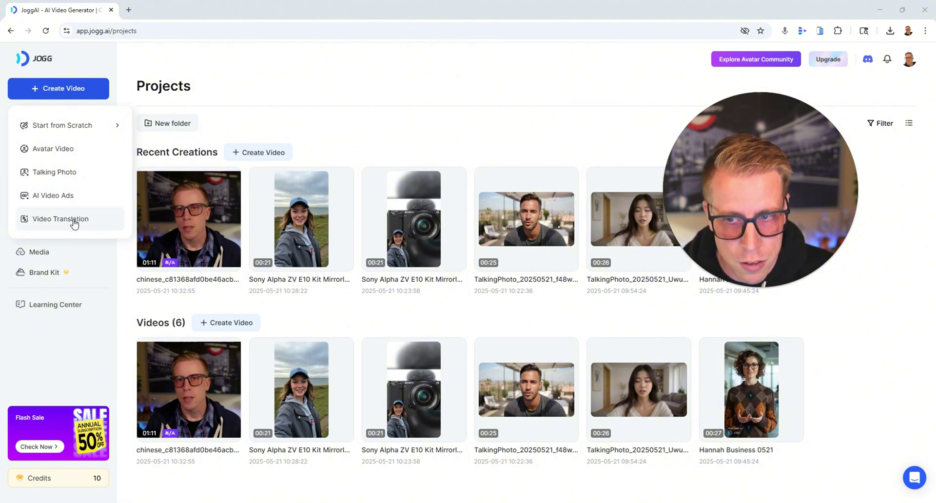
{"action": "left_click", "coordinate": [101, 90]}
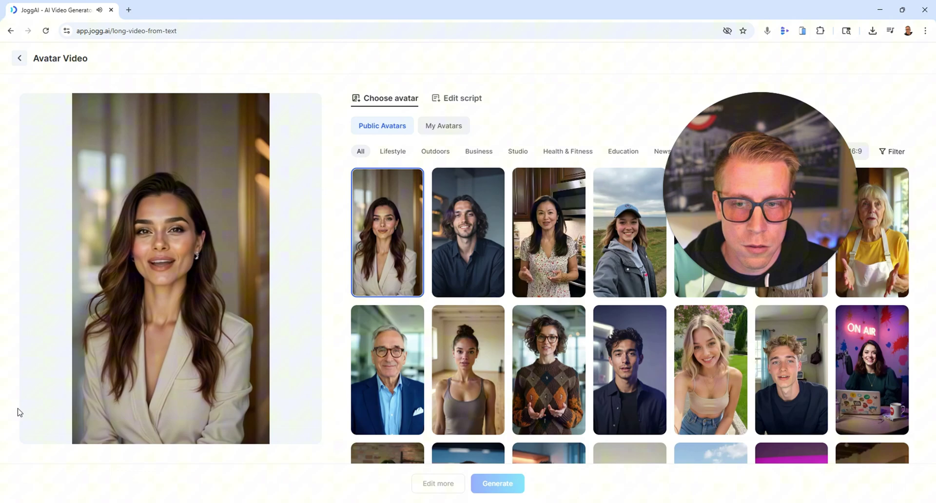
- Pick the hoodie-wearing Alex's Digital Domain avatar from Public Avatars and open a new browser tab
{"action": "left_click", "coordinate": [32, 431]}
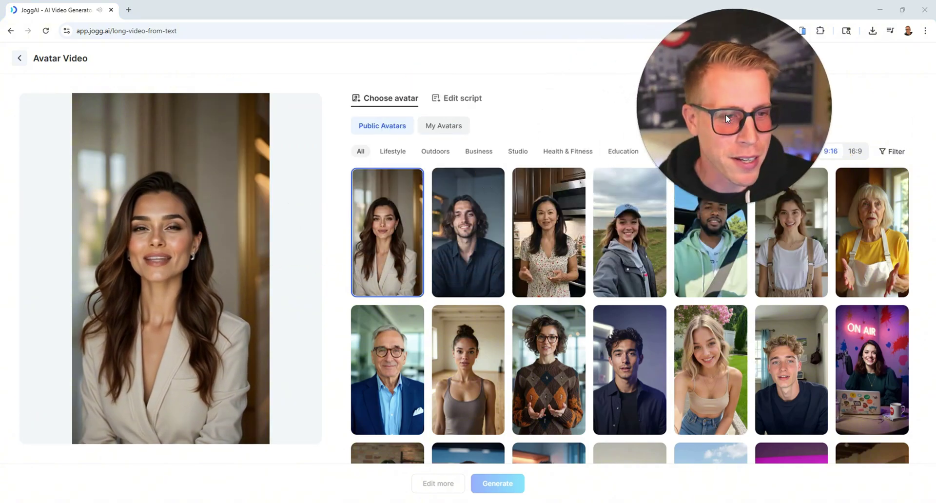
{"action": "left_click_drag", "start_coordinate": [726, 119], "coordinate": [88, 420]}
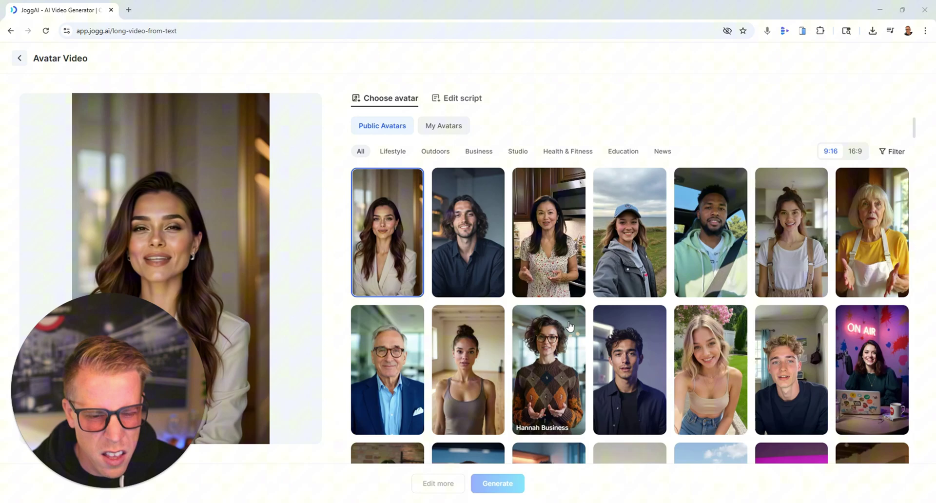
{"action": "scroll", "coordinate": [569, 325], "scroll_direction": "down", "scroll_amount": 2}
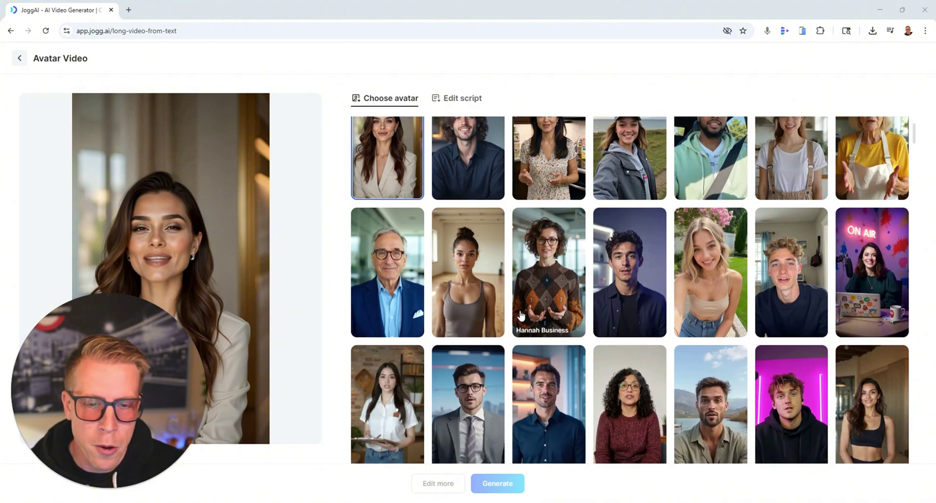
{"action": "scroll", "coordinate": [522, 314], "scroll_direction": "down", "scroll_amount": 2}
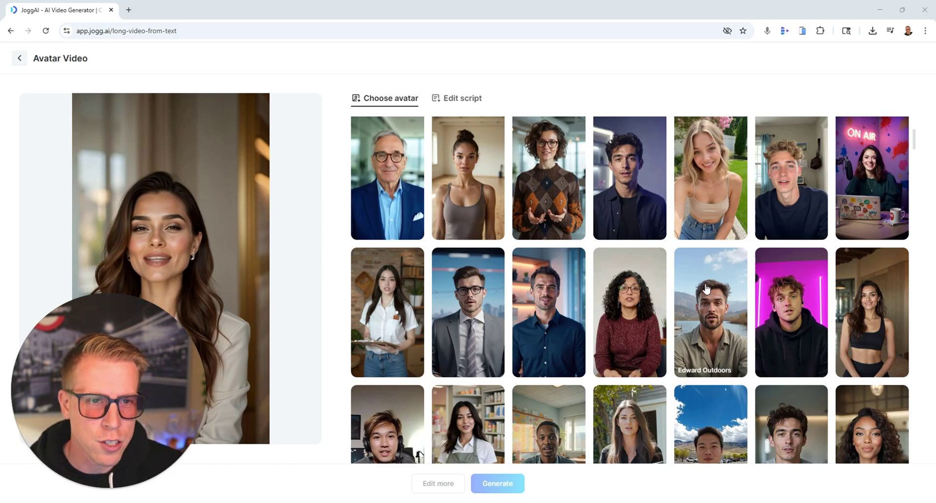
{"action": "scroll", "coordinate": [622, 302], "scroll_direction": "up", "scroll_amount": 3}
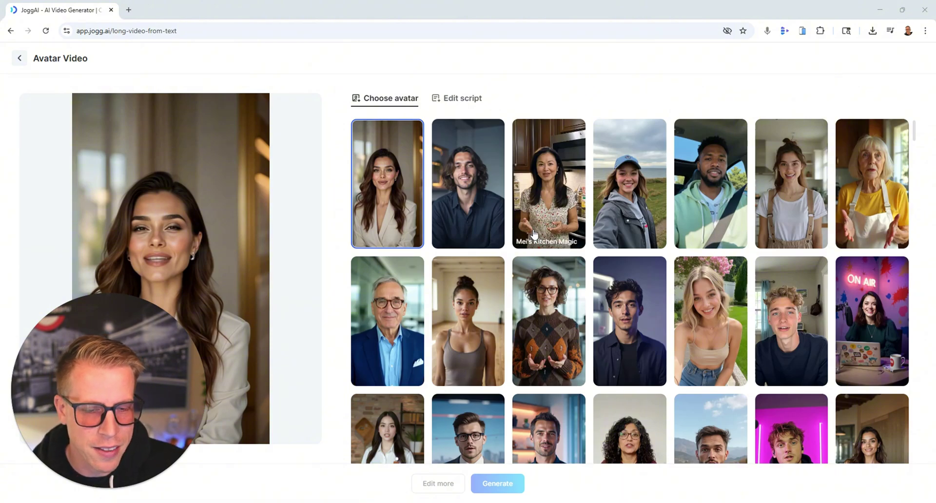
{"action": "scroll", "coordinate": [628, 316], "scroll_direction": "down", "scroll_amount": 3}
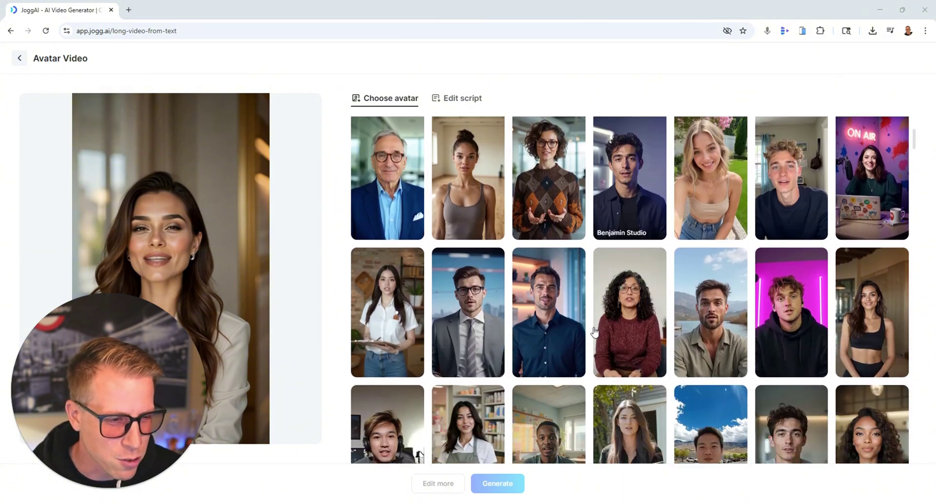
{"action": "left_click", "coordinate": [815, 350]}
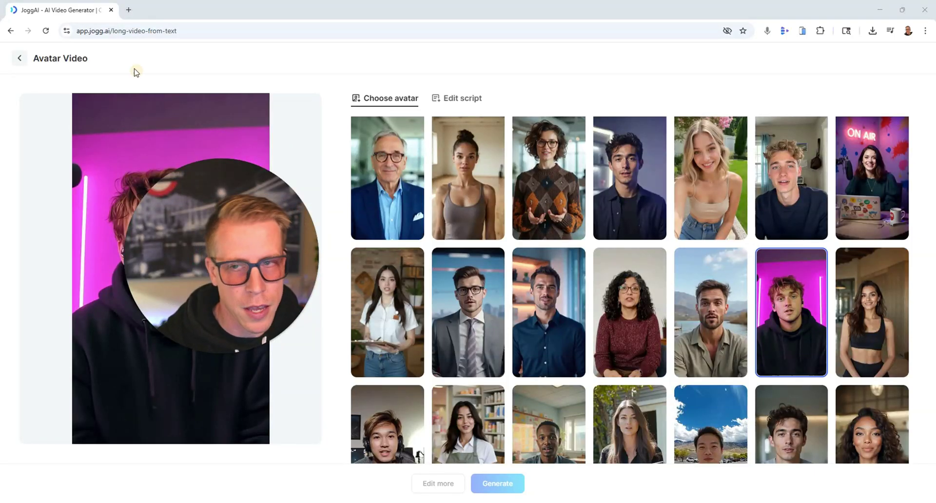
{"action": "left_click", "coordinate": [128, 10]}
- Load ChatGPT in the new tab and open JoggAI's empty Edit script step
{"action": "left_click", "coordinate": [239, 48]}
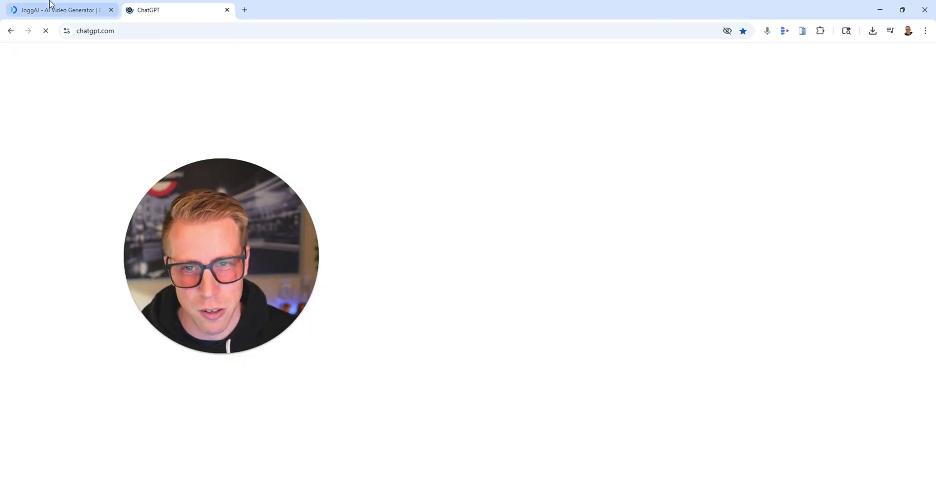
{"action": "left_click", "coordinate": [54, 9]}
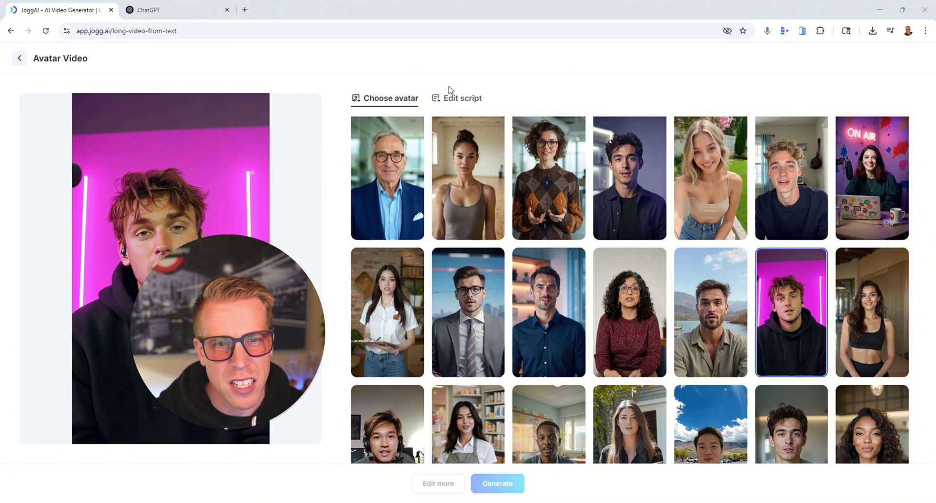
{"action": "left_click", "coordinate": [462, 101]}
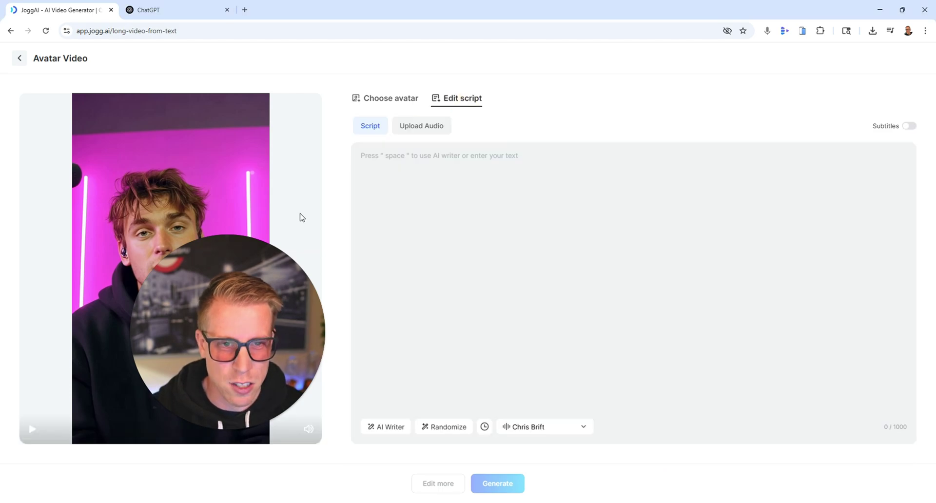
{"action": "left_click", "coordinate": [185, 11]}
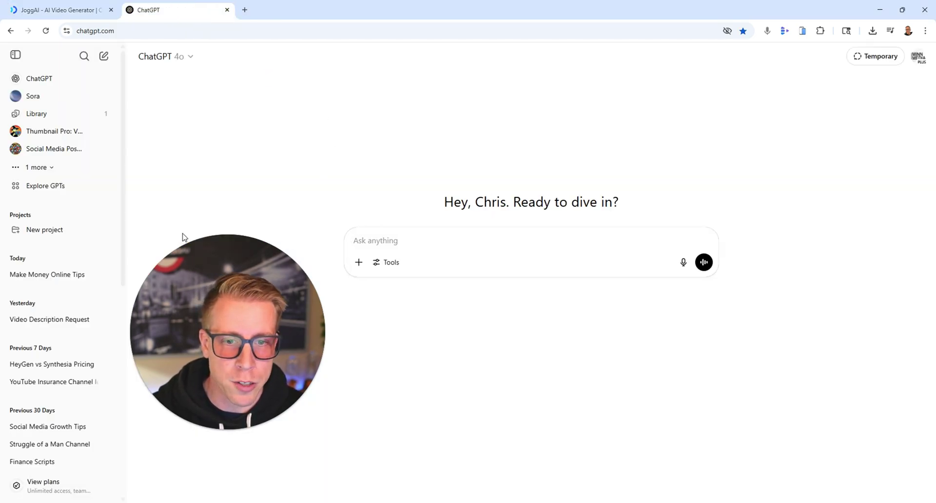
- Copy the first-time home buyer script from the 'Make Money Online Tips' ChatGPT chat, then return to JoggAI
{"action": "left_click", "coordinate": [66, 276]}
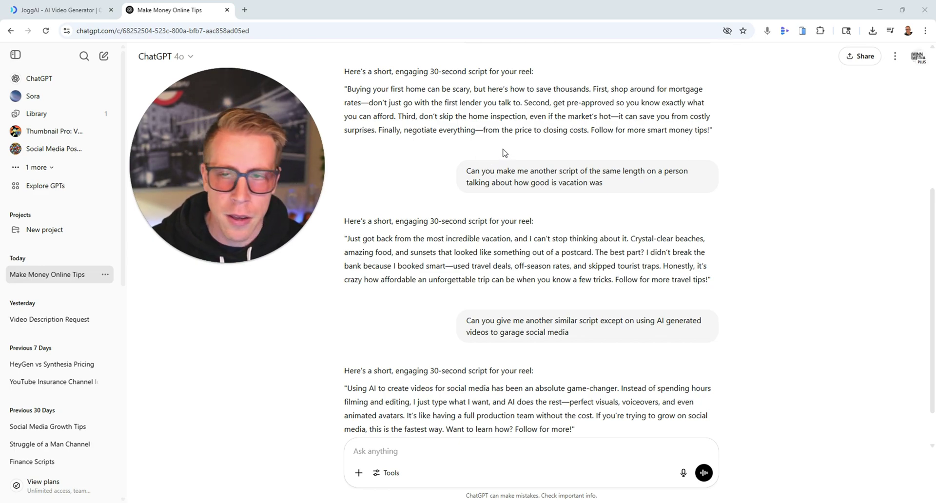
{"action": "scroll", "coordinate": [488, 262], "scroll_direction": "up", "scroll_amount": 1}
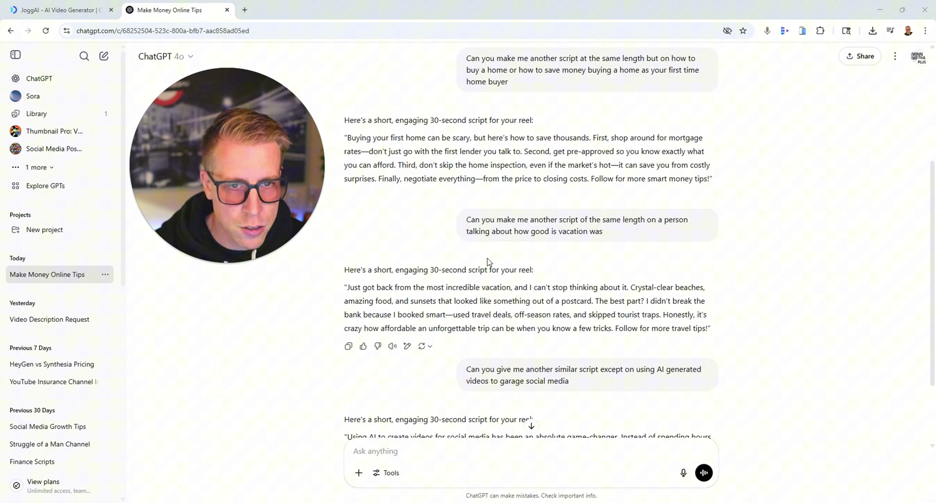
{"action": "scroll", "coordinate": [488, 262], "scroll_direction": "up", "scroll_amount": 1}
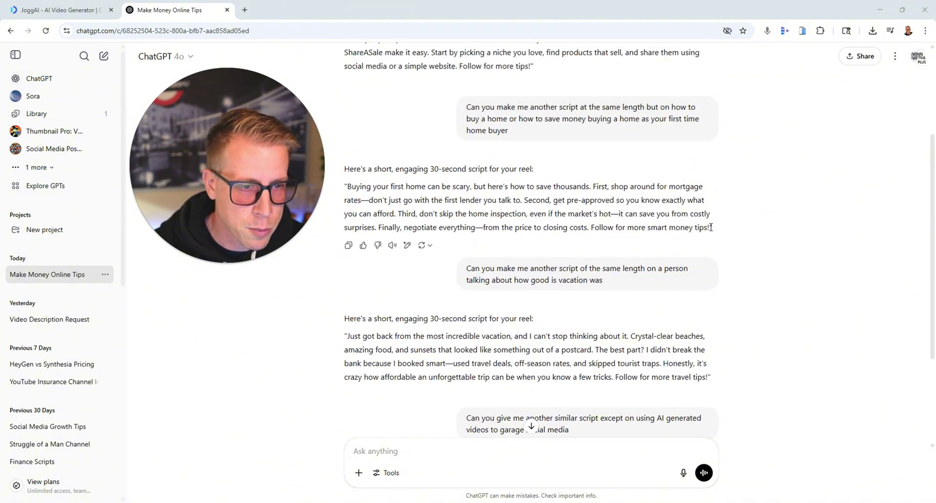
{"action": "left_click_drag", "start_coordinate": [710, 227], "coordinate": [348, 185]}
{"action": "key", "text": "ctrl+c"}
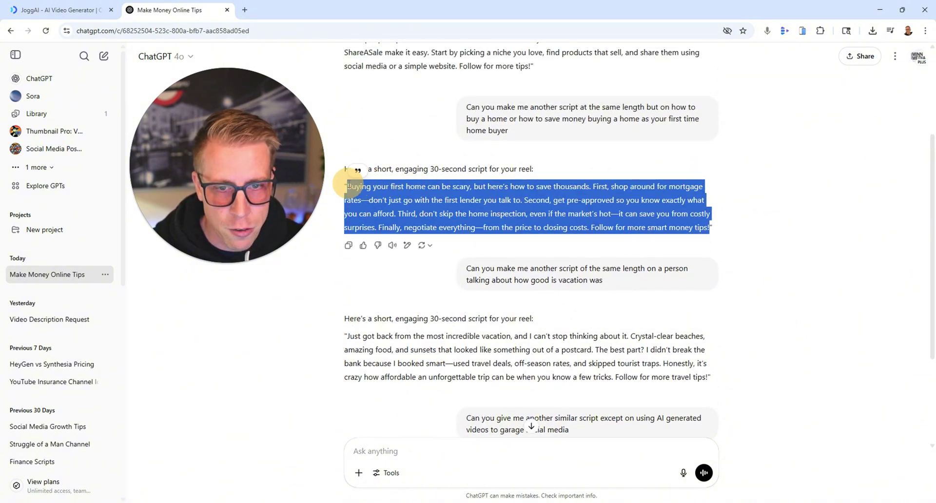
{"action": "left_click", "coordinate": [55, 11]}
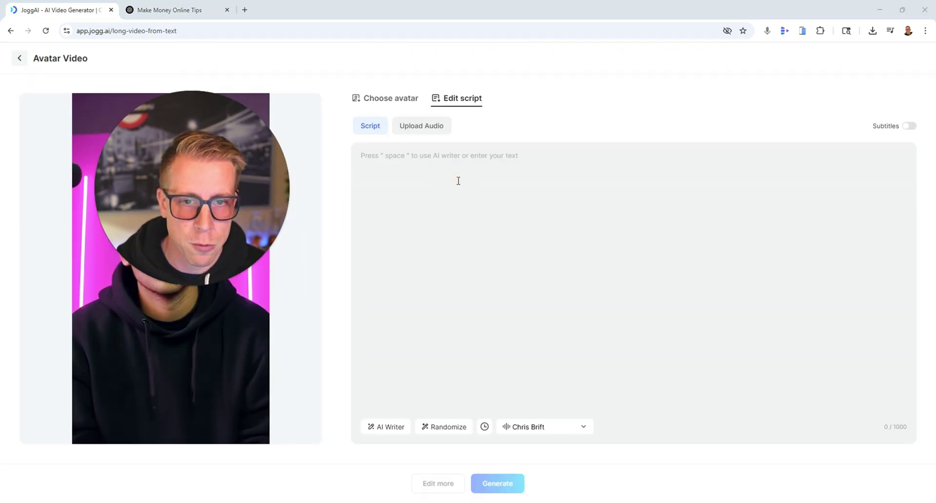
- Paste the first-time home buyer script into the Script box (423/1000 characters)
{"action": "key", "text": "ctrl+v"}
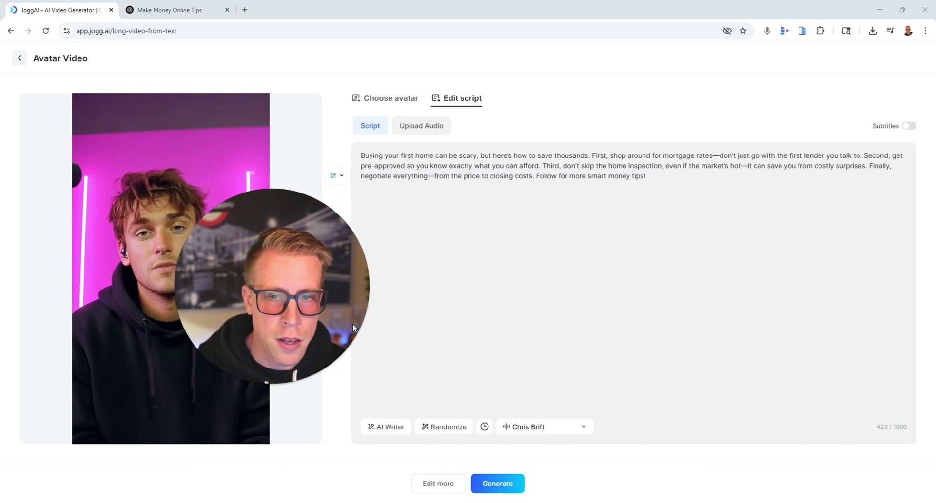
{"action": "mouse_move", "coordinate": [188, 271]}
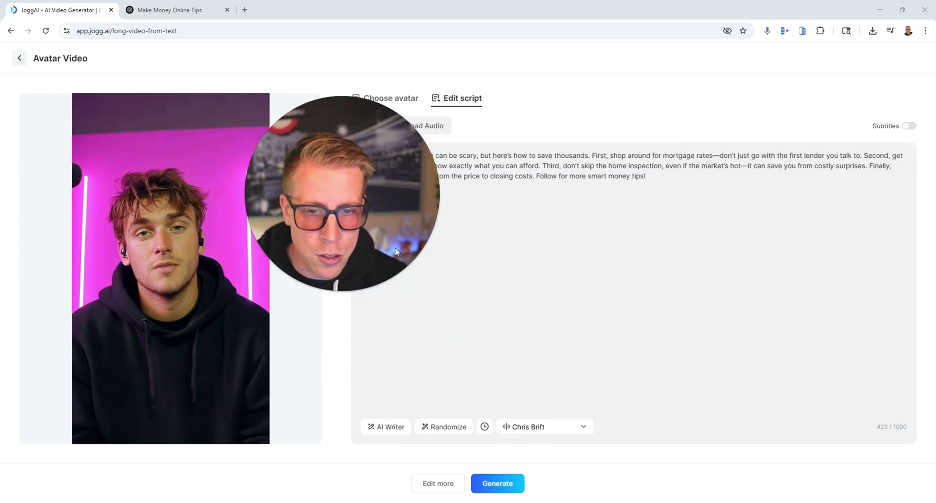
{"action": "mouse_move", "coordinate": [145, 153]}
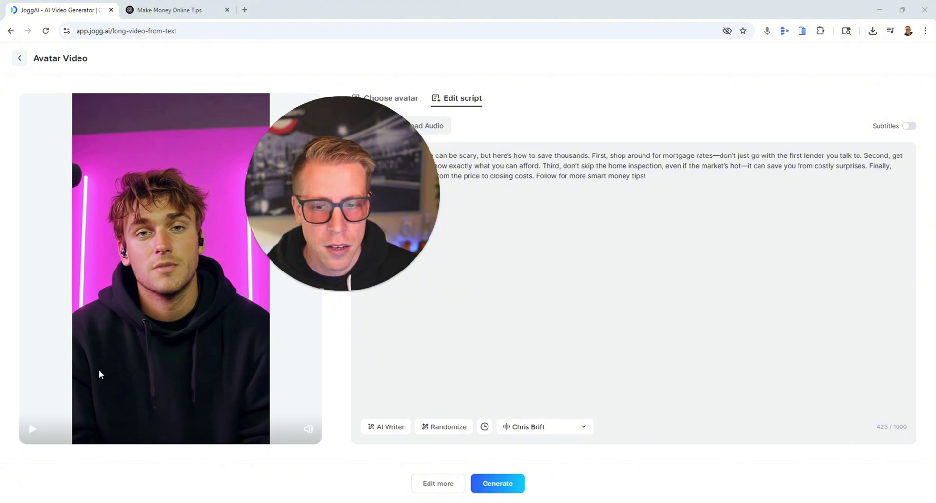
- Filter voices to Male and switch the voice to Edward - British, Dark, Seductive, Low
{"action": "left_click", "coordinate": [551, 430]}
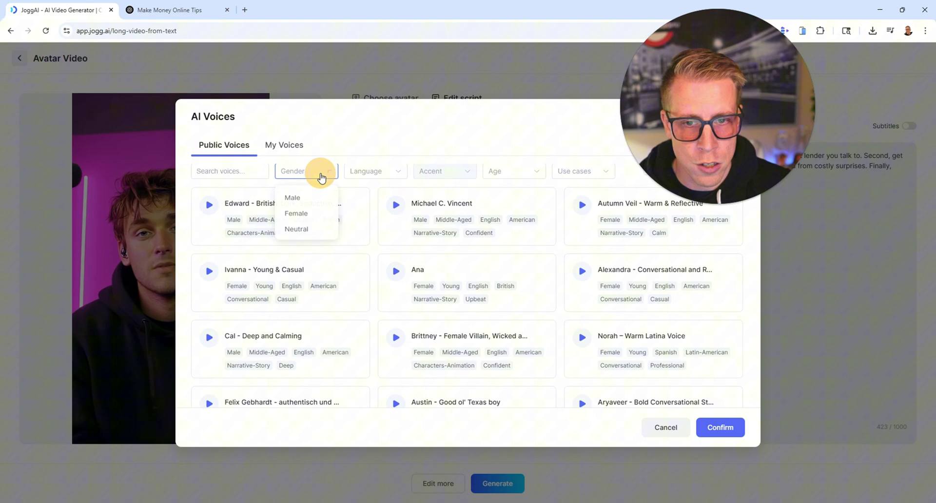
{"action": "left_click", "coordinate": [312, 199]}
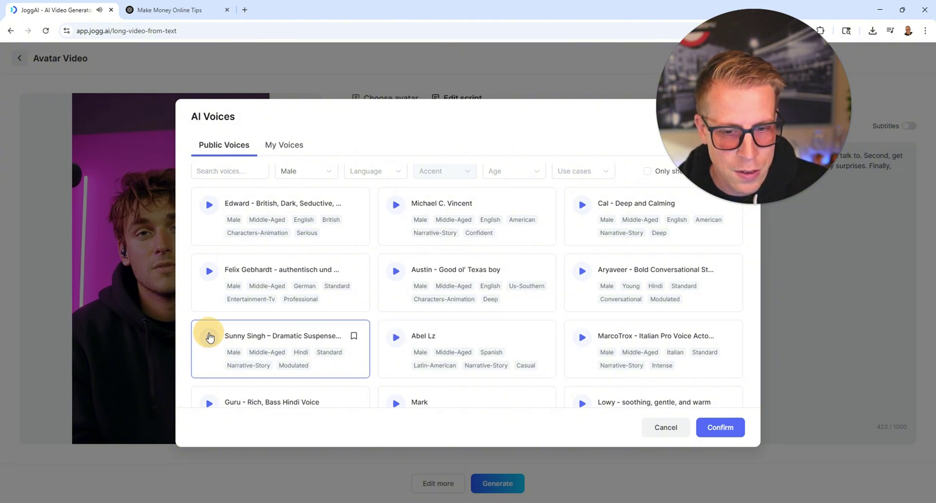
{"action": "scroll", "coordinate": [423, 286], "scroll_direction": "down", "scroll_amount": 3}
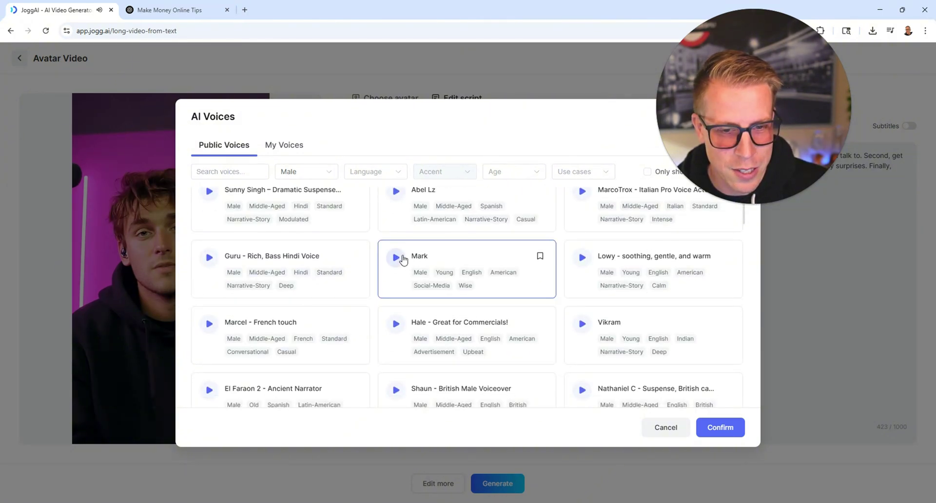
{"action": "scroll", "coordinate": [400, 260], "scroll_direction": "down", "scroll_amount": 5}
{"action": "left_click", "coordinate": [208, 289]}
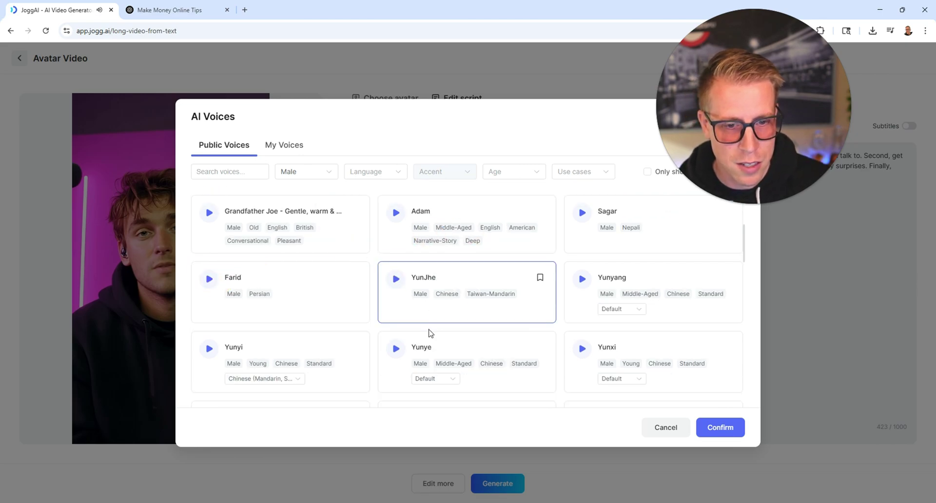
{"action": "scroll", "coordinate": [254, 345], "scroll_direction": "up", "scroll_amount": 5}
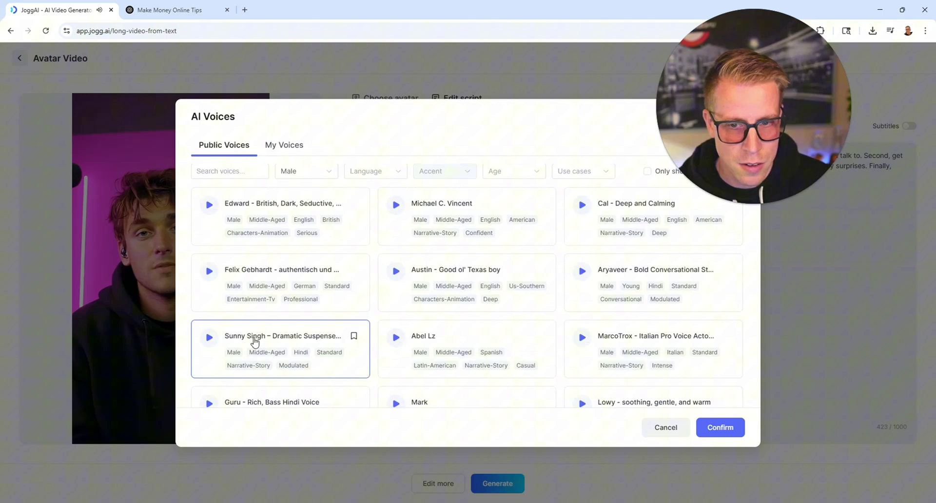
{"action": "left_click", "coordinate": [719, 427]}
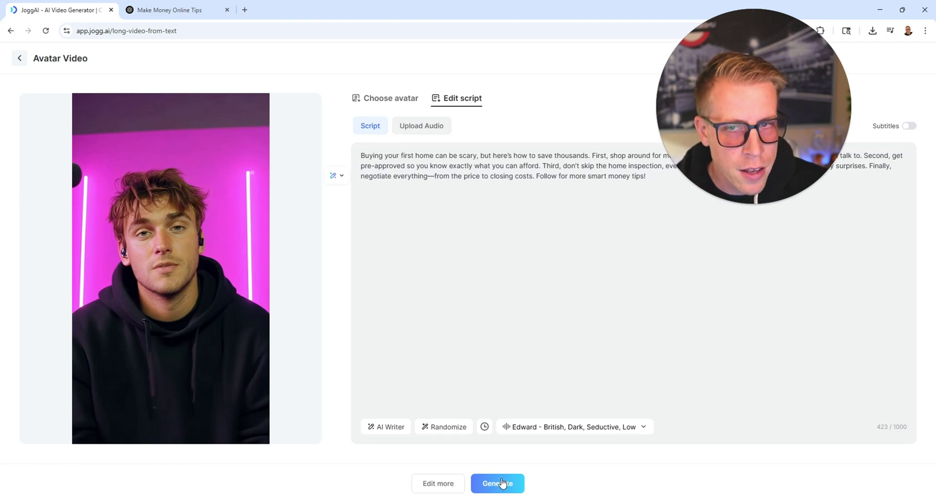
- Leave the avatar video editor, confirming the exit to Projects
{"action": "mouse_move", "coordinate": [262, 123]}
{"action": "left_click", "coordinate": [20, 58]}
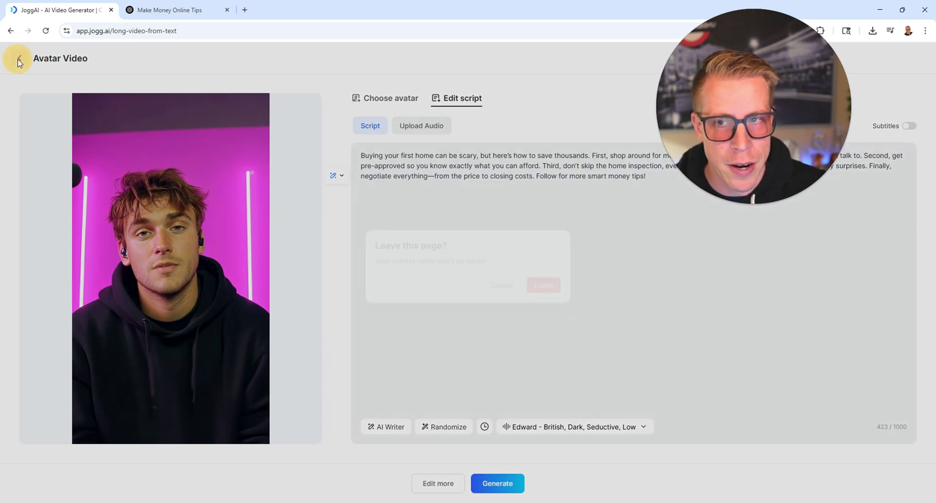
{"action": "left_click", "coordinate": [542, 291]}
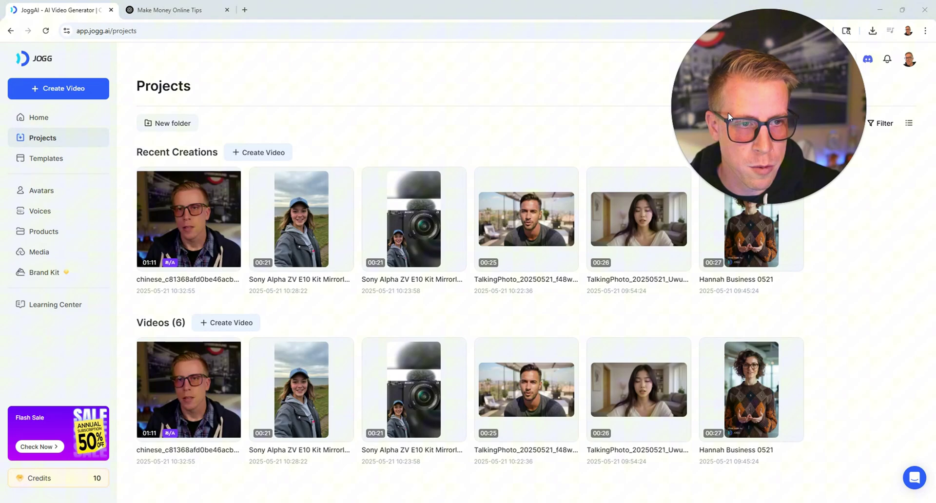
- Play the Hannah Business 0521 video, pause it, and go back to Projects
{"action": "mouse_move", "coordinate": [799, 213]}
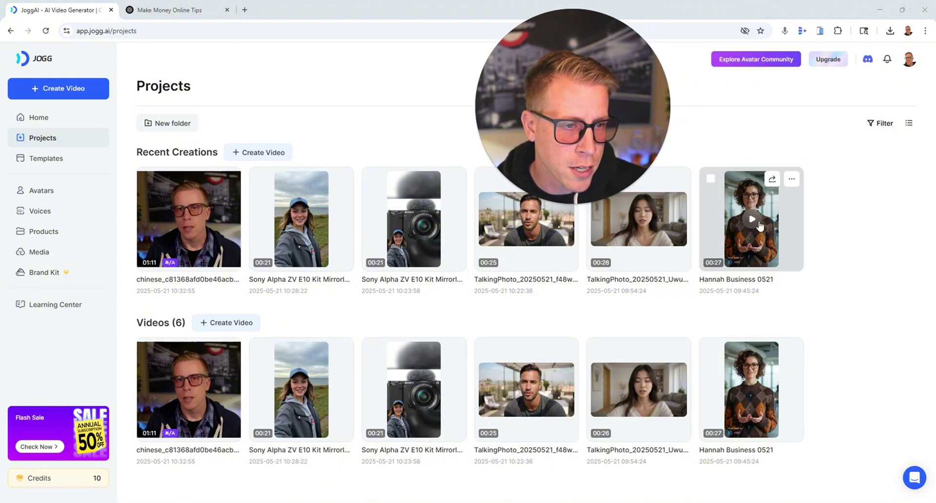
{"action": "left_click", "coordinate": [771, 240]}
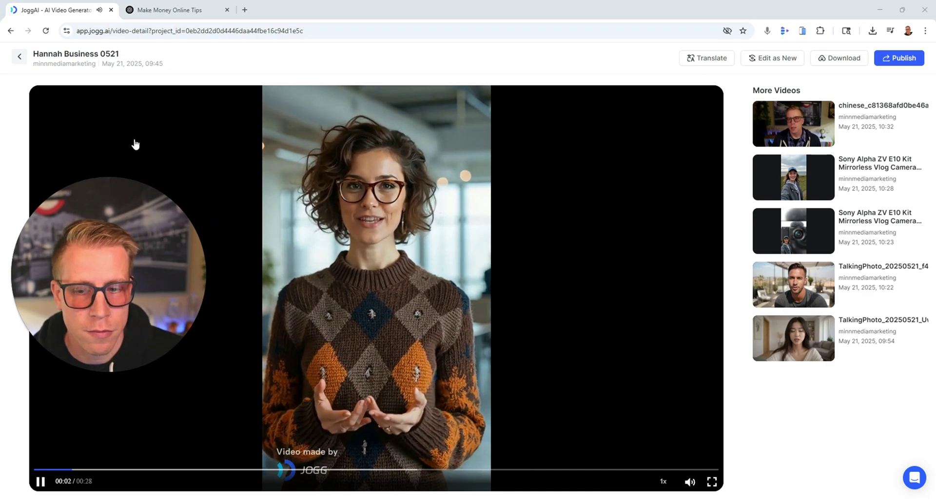
{"action": "left_click", "coordinate": [41, 482]}
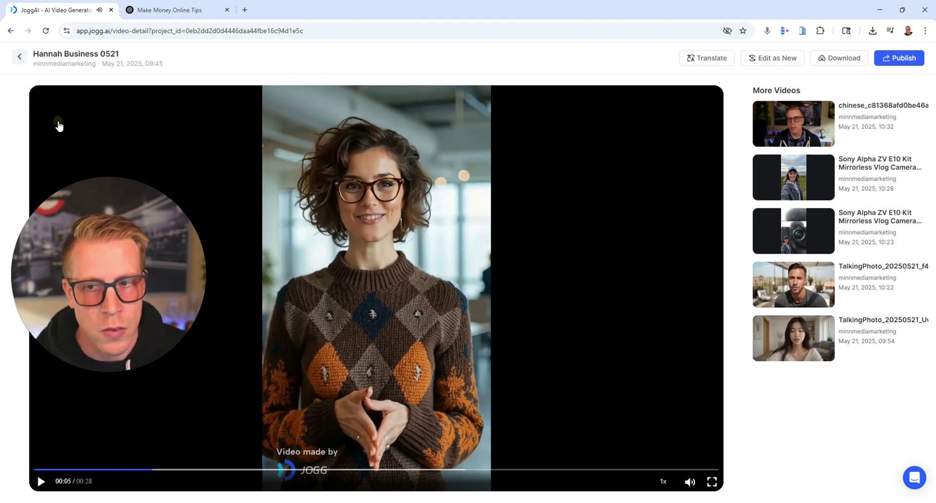
{"action": "left_click", "coordinate": [21, 58]}
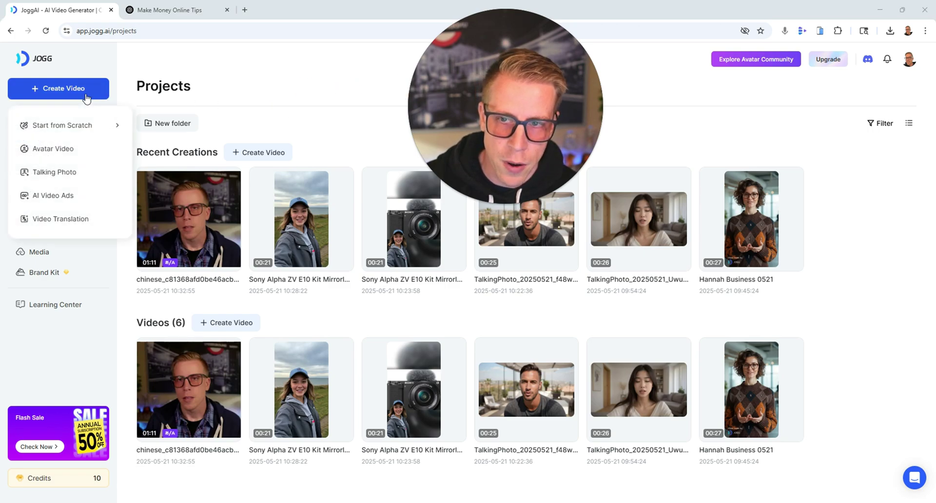
- Start a blank 9:16 vertical video from scratch
{"action": "mouse_move", "coordinate": [78, 88]}
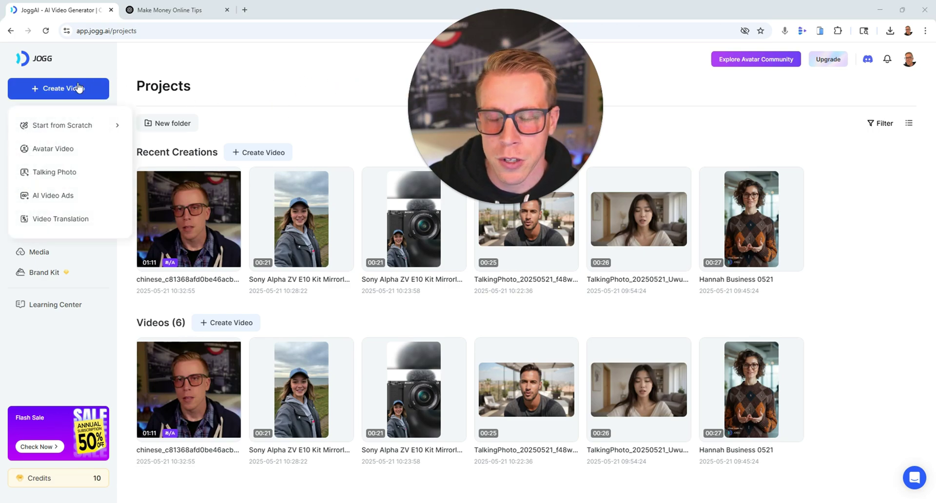
{"action": "mouse_move", "coordinate": [78, 128]}
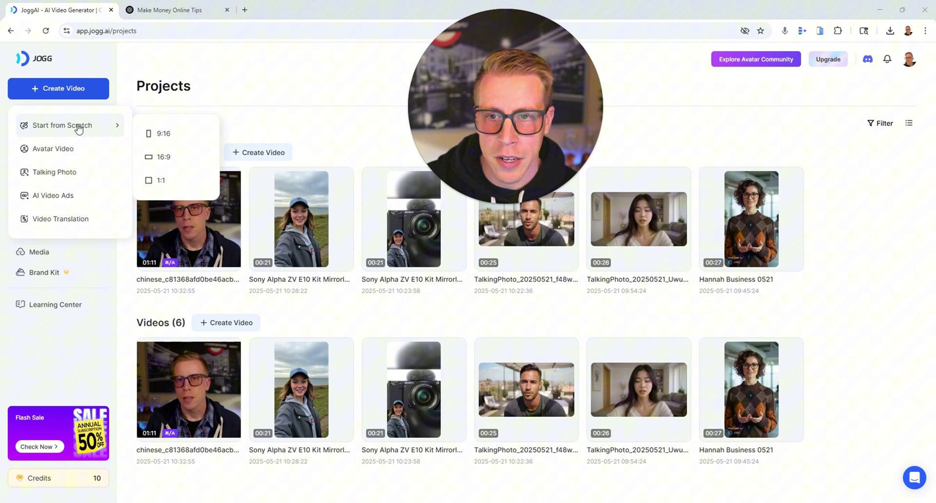
{"action": "left_click", "coordinate": [185, 140]}
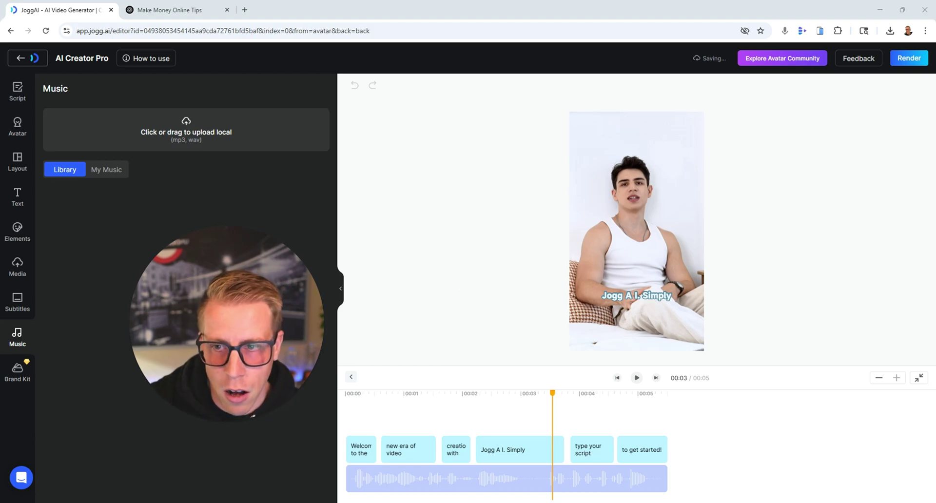
- Use the long-haired smiling library avatar with its background removed, then view image media
{"action": "left_click", "coordinate": [18, 128]}
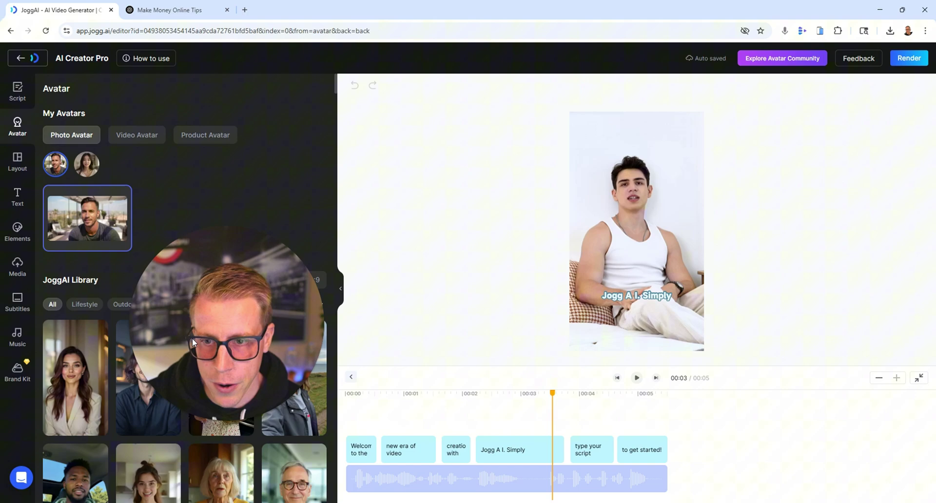
{"action": "left_click_drag", "start_coordinate": [192, 338], "coordinate": [294, 157]}
{"action": "left_click", "coordinate": [156, 400]}
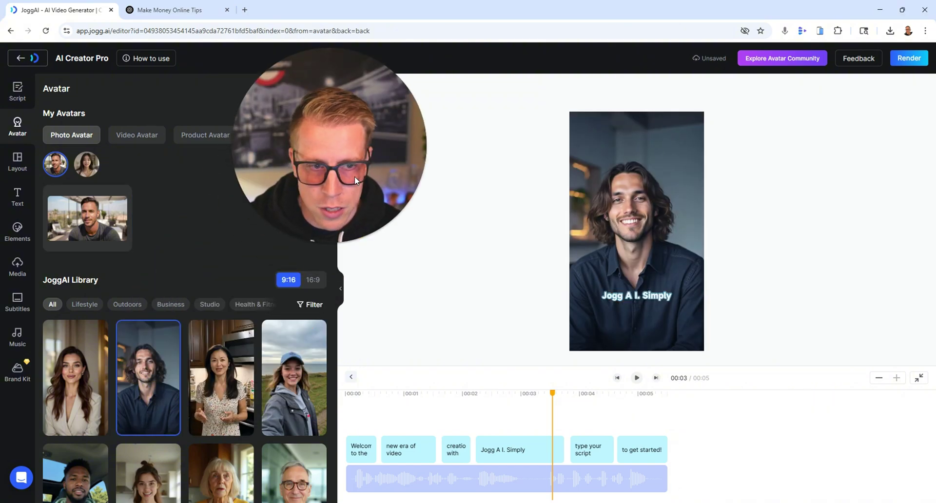
{"action": "left_click", "coordinate": [661, 191]}
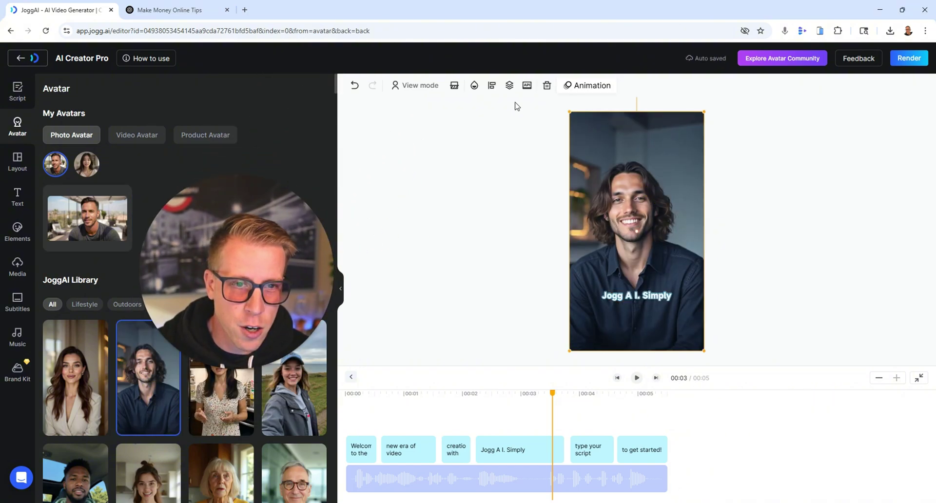
{"action": "left_click", "coordinate": [454, 88]}
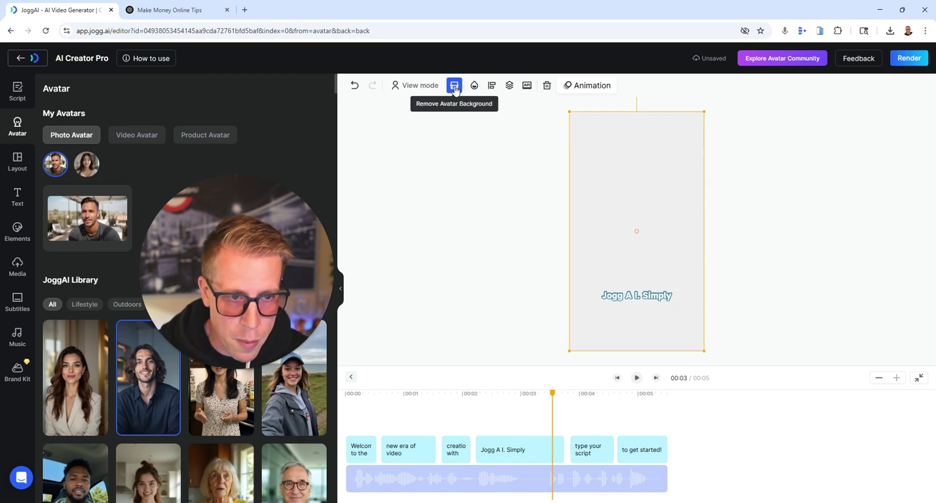
{"action": "left_click", "coordinate": [17, 265]}
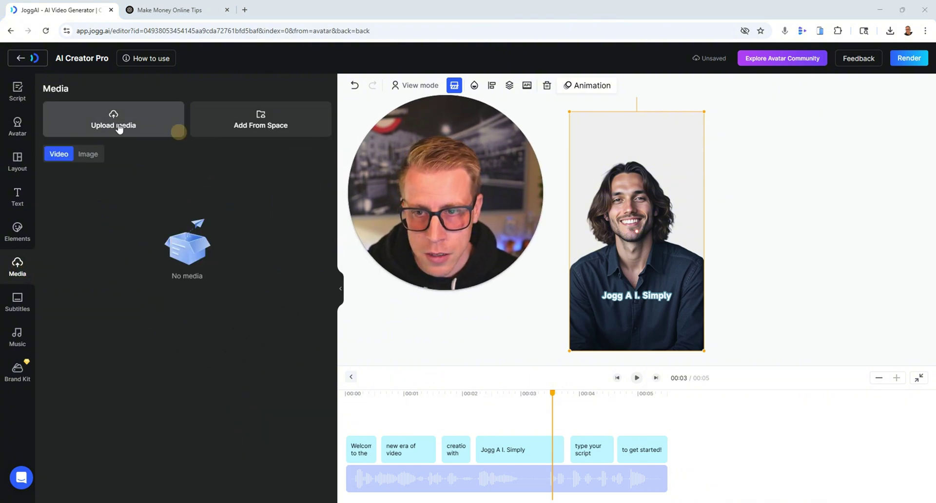
{"action": "left_click", "coordinate": [85, 155]}
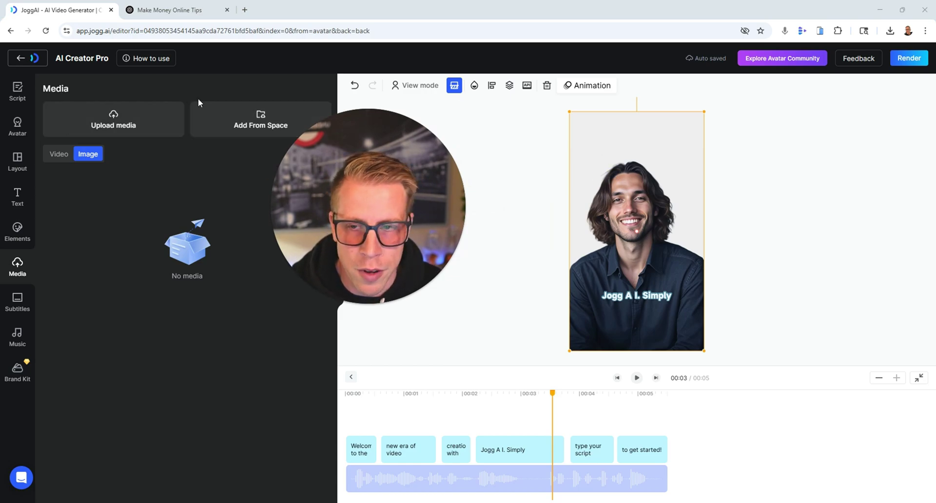
- Return to Projects and start a new Talking Photo video from Create Video
{"action": "left_click", "coordinate": [18, 60]}
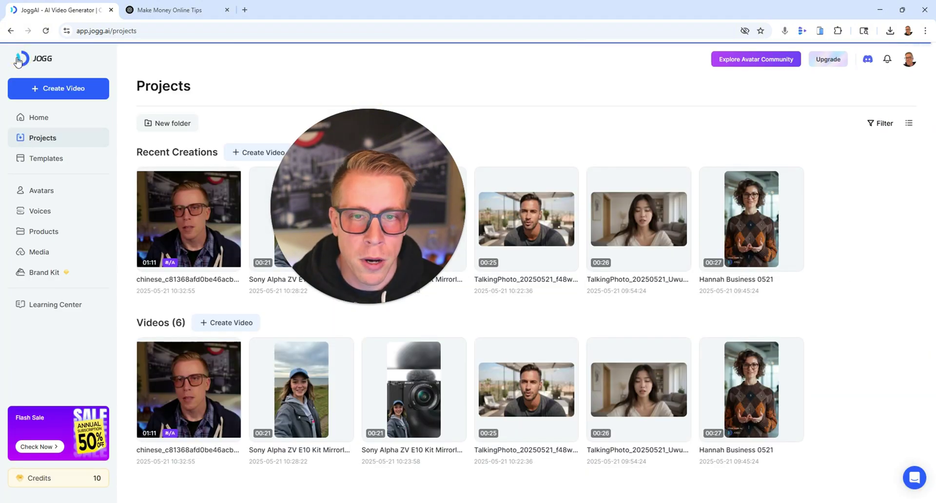
{"action": "left_click", "coordinate": [68, 91]}
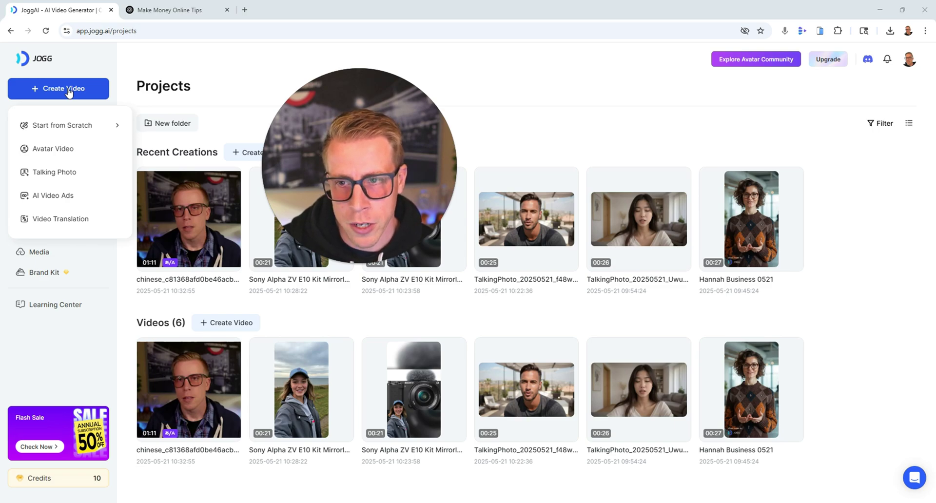
{"action": "left_click", "coordinate": [76, 173]}
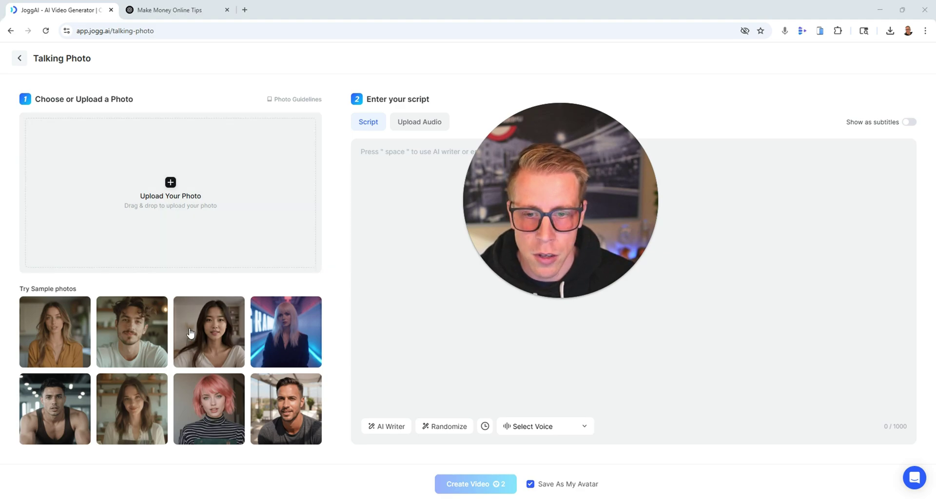
- Open Canva design 5 in a new tab and download the 600 × 600 headshot as PNG
{"action": "left_click", "coordinate": [245, 10]}
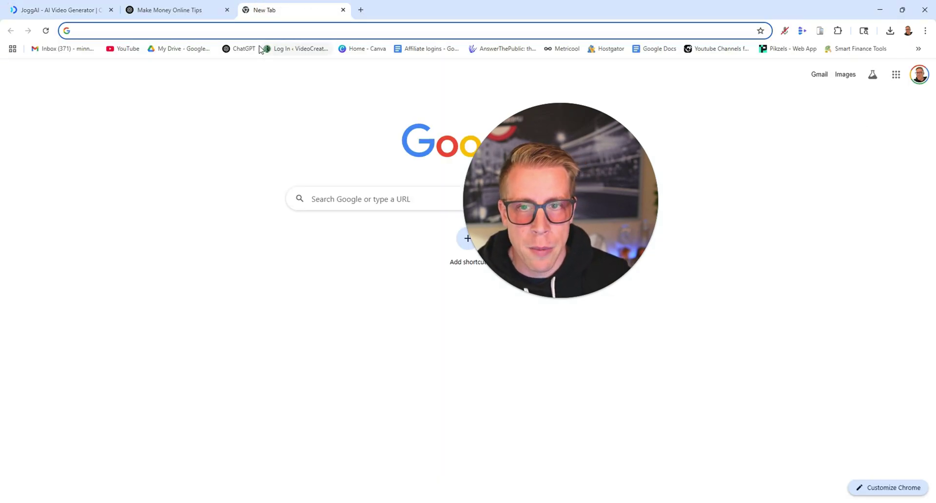
{"action": "left_click", "coordinate": [363, 49]}
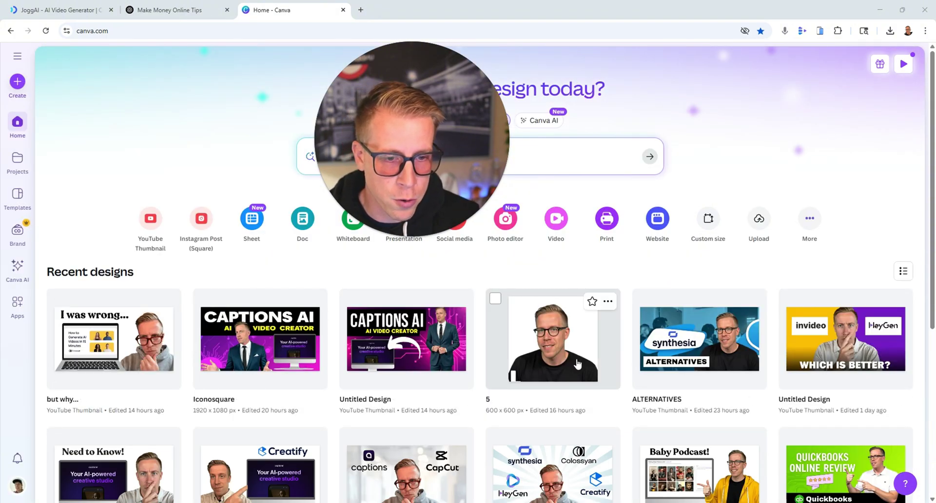
{"action": "left_click", "coordinate": [556, 341]}
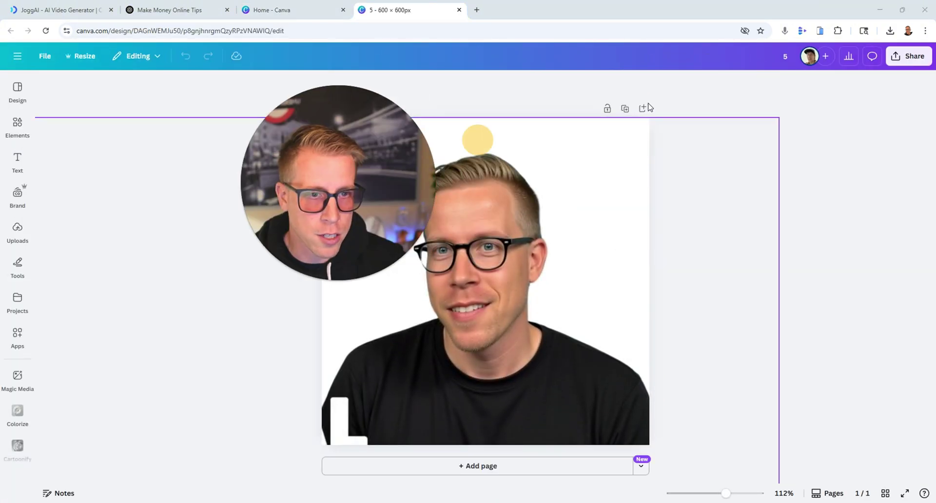
{"action": "left_click", "coordinate": [908, 56]}
{"action": "left_click", "coordinate": [759, 258]}
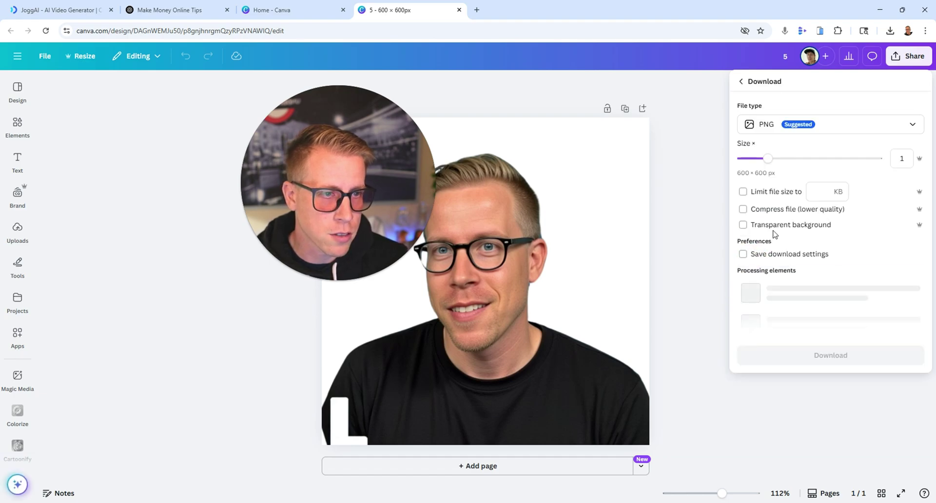
{"action": "left_click", "coordinate": [782, 279]}
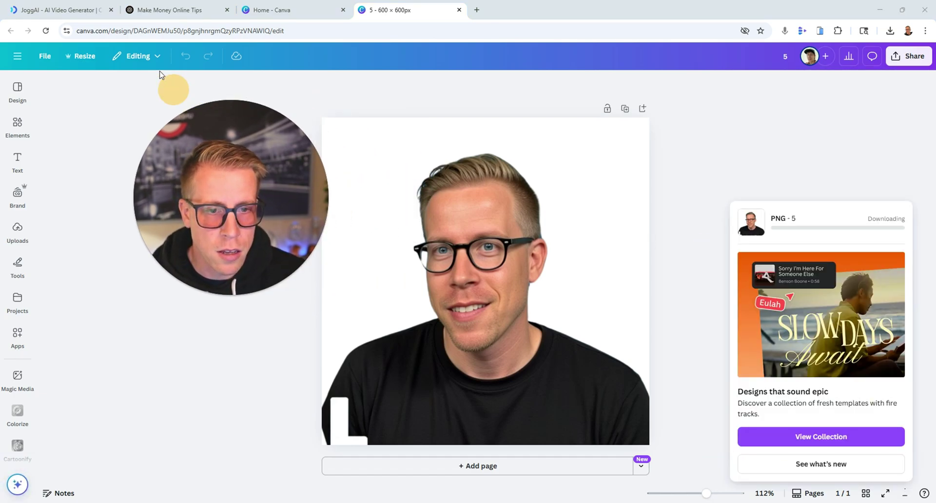
- Upload the headshot 5.jpg from Downloads as the talking photo
{"action": "left_click", "coordinate": [76, 7]}
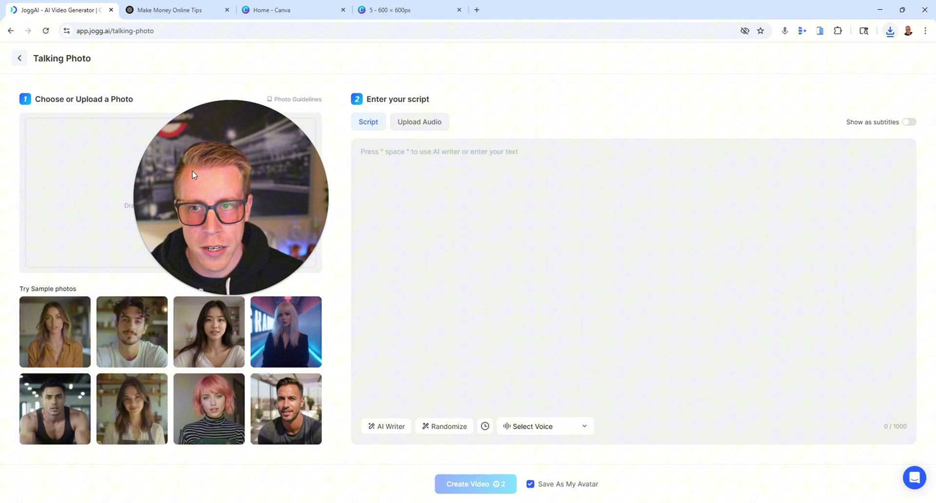
{"action": "left_click", "coordinate": [164, 187]}
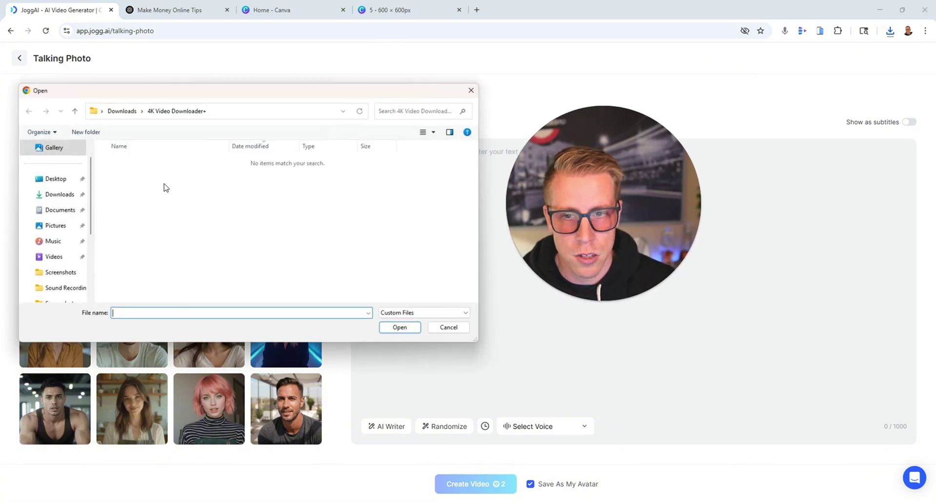
{"action": "left_click", "coordinate": [82, 193]}
{"action": "double_click", "coordinate": [129, 176]}
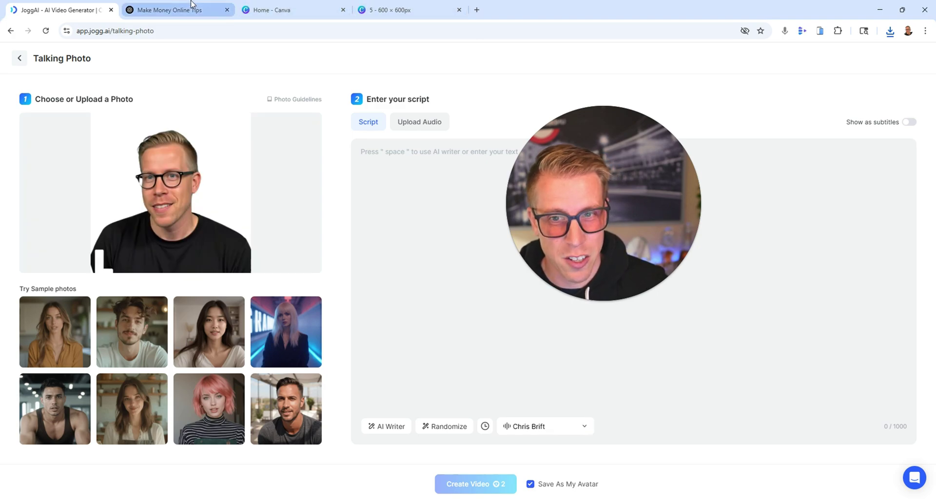
- Copy ChatGPT's first-time home-buying script and paste it into the Script box
{"action": "left_click", "coordinate": [168, 9]}
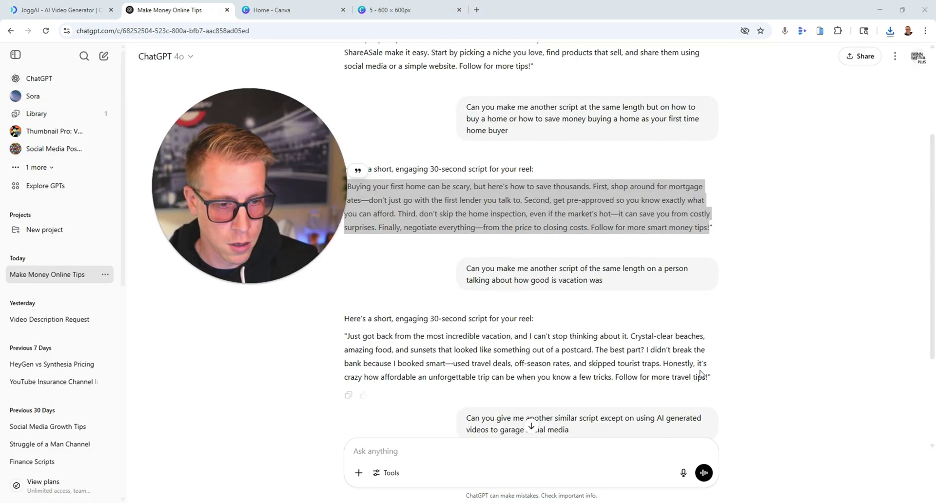
{"action": "right_click", "coordinate": [564, 225]}
{"action": "left_click", "coordinate": [590, 236]}
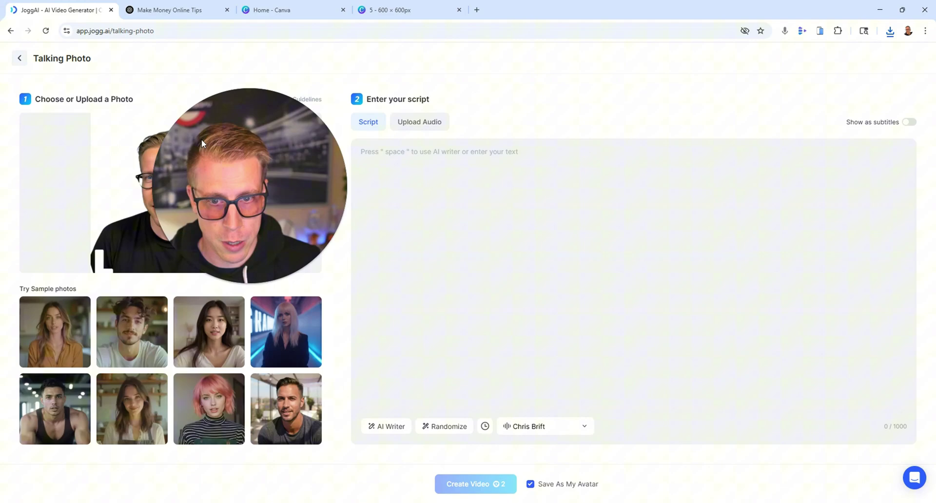
{"action": "key", "text": "ctrl+v"}
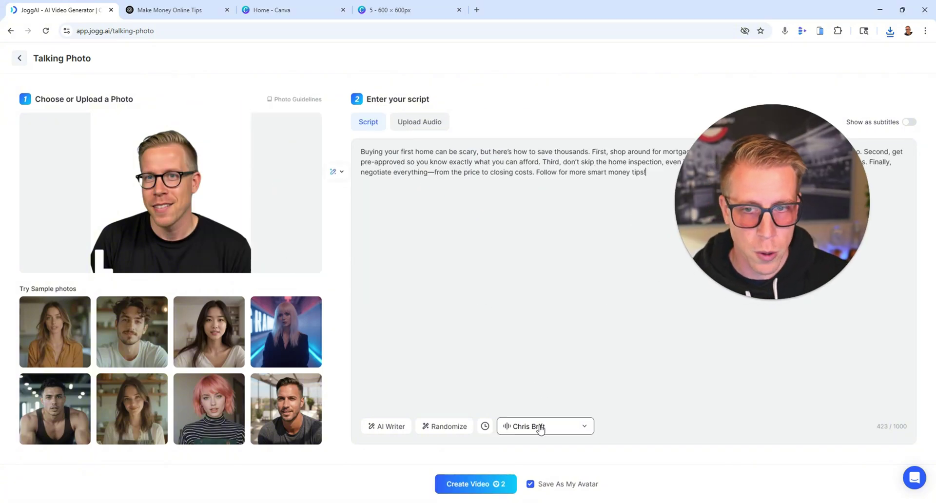
- Choose the female Brittney villain voice for the narration
{"action": "left_click", "coordinate": [539, 427]}
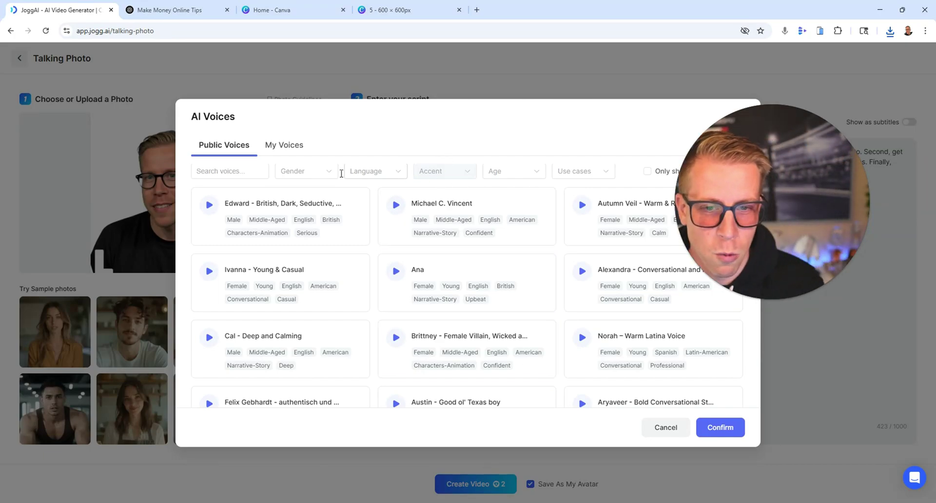
{"action": "left_click", "coordinate": [303, 215]}
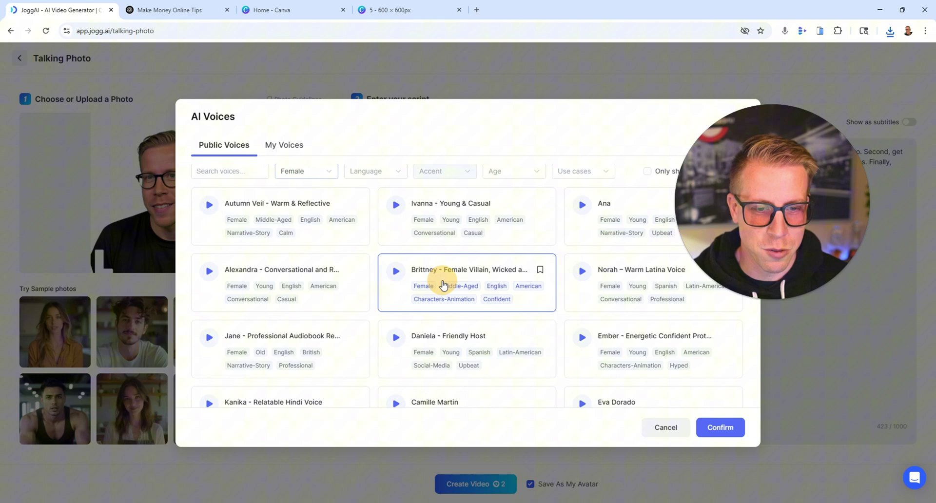
{"action": "left_click", "coordinate": [721, 428]}
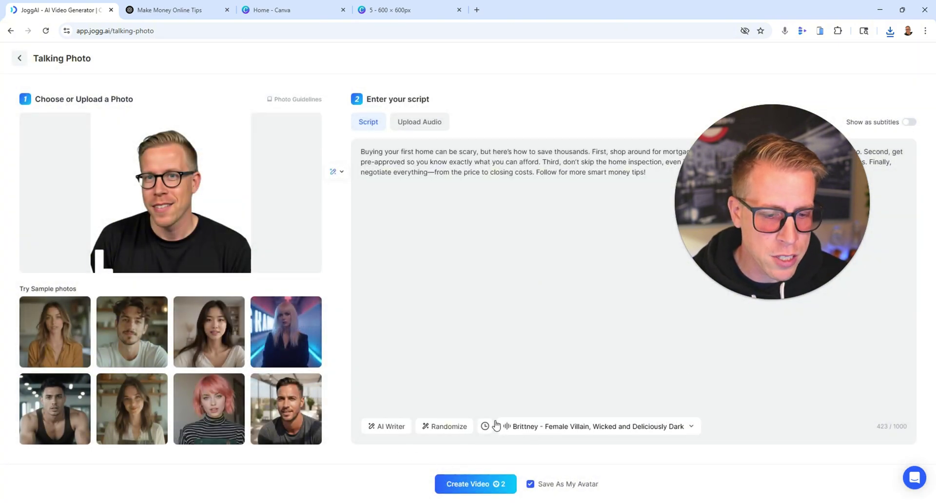
- Tick Save As My Avatar, then leave the talking-photo editor for Projects
{"action": "left_click", "coordinate": [530, 483]}
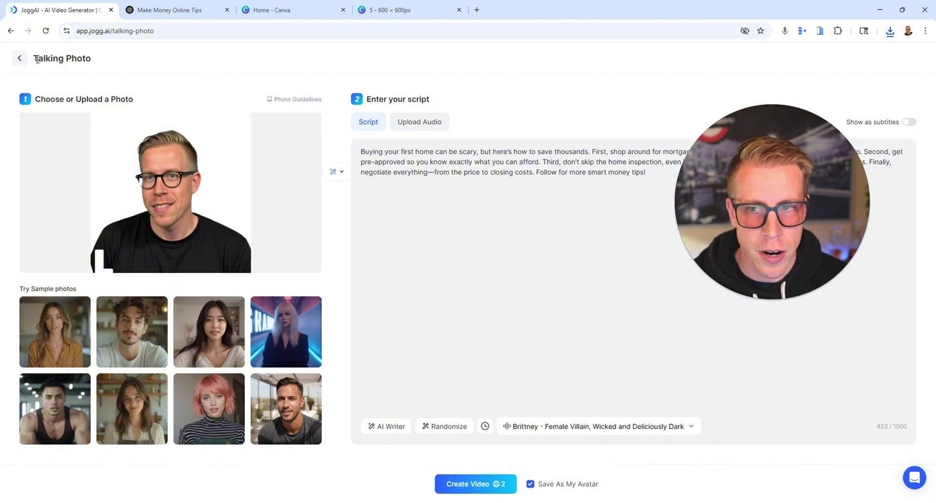
{"action": "left_click", "coordinate": [20, 58]}
{"action": "left_click", "coordinate": [544, 292]}
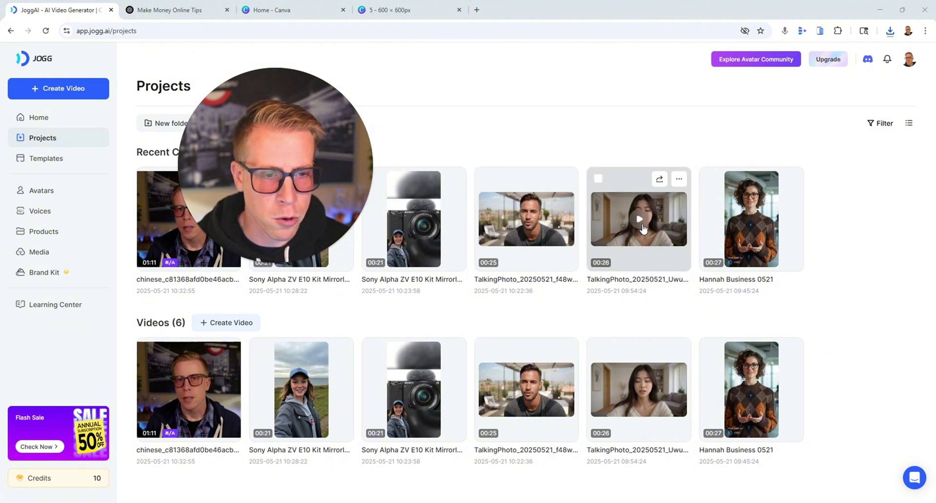
{"action": "left_click", "coordinate": [642, 228]}
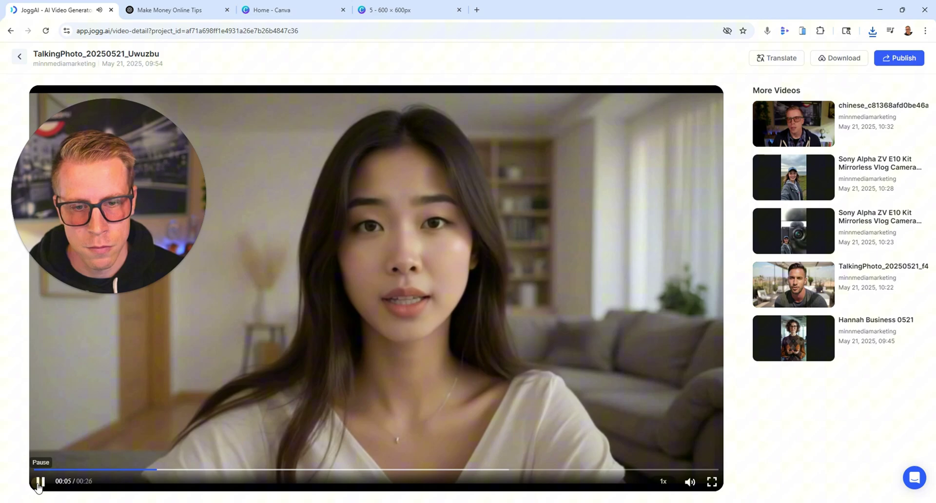
{"action": "left_click", "coordinate": [21, 58]}
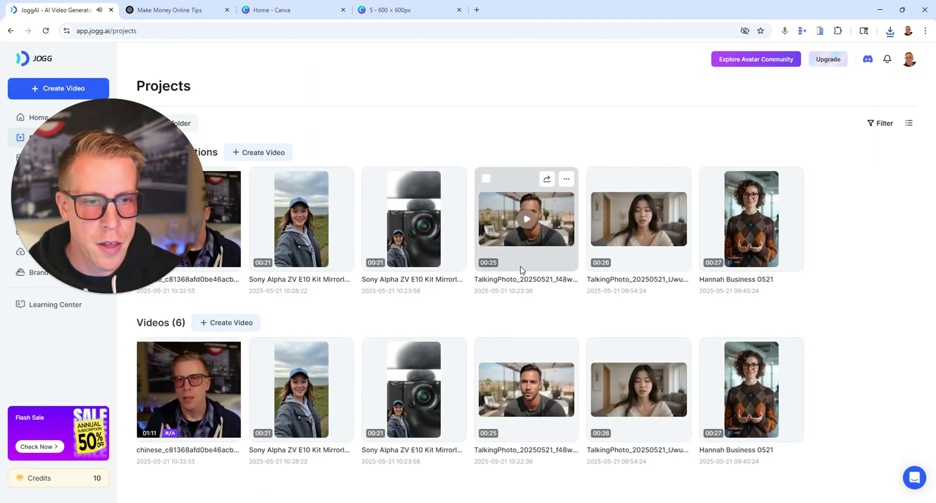
{"action": "left_click", "coordinate": [529, 223]}
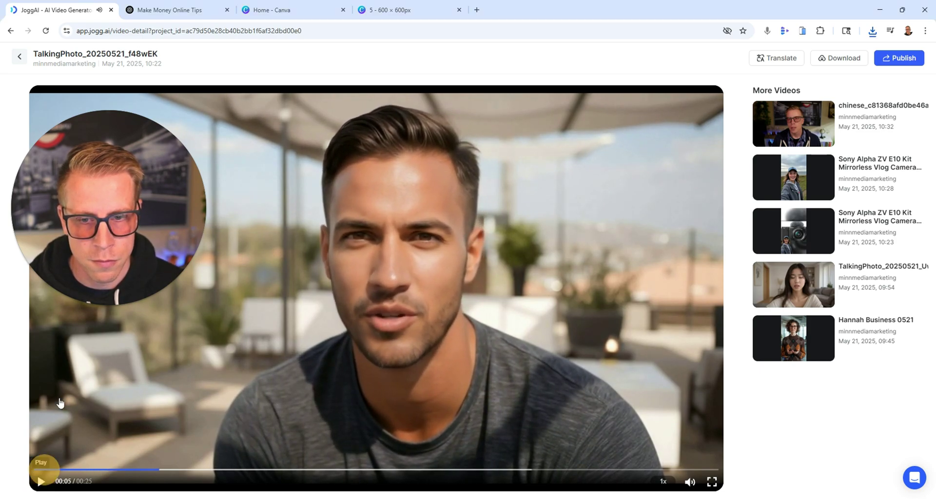
{"action": "left_click", "coordinate": [20, 59]}
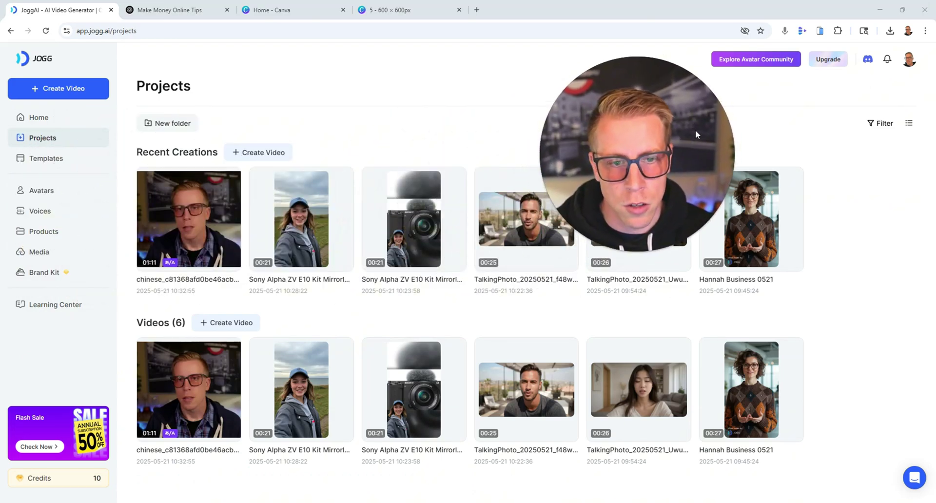
- Choose AI Video Ads under Create Video to open the URL to Video Ad Maker
{"action": "mouse_move", "coordinate": [86, 93]}
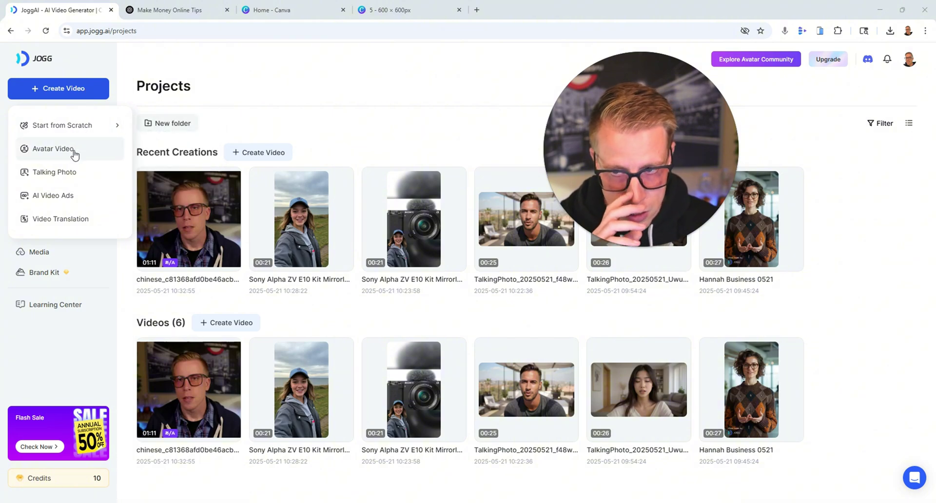
{"action": "left_click", "coordinate": [67, 200]}
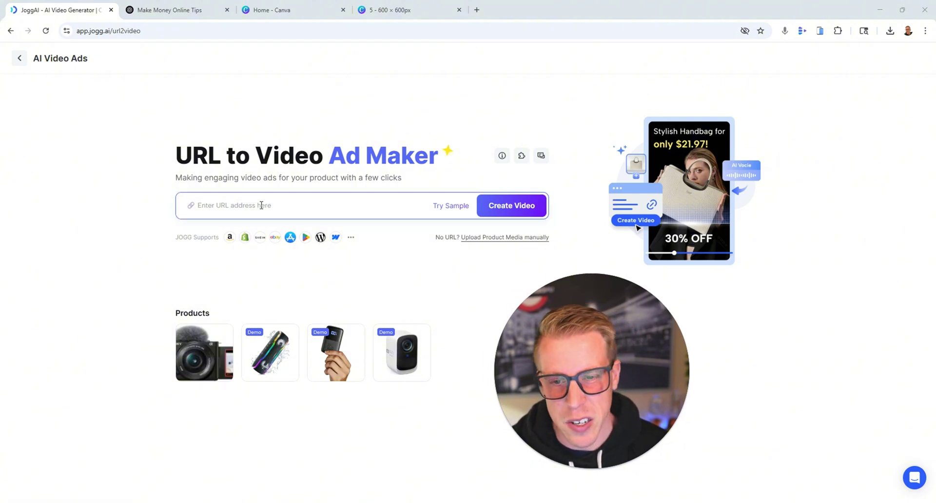
- Search Google for 'sony zve10' in a new tab and open the Best Buy ZV-E10 kit listing
{"action": "left_click", "coordinate": [477, 9]}
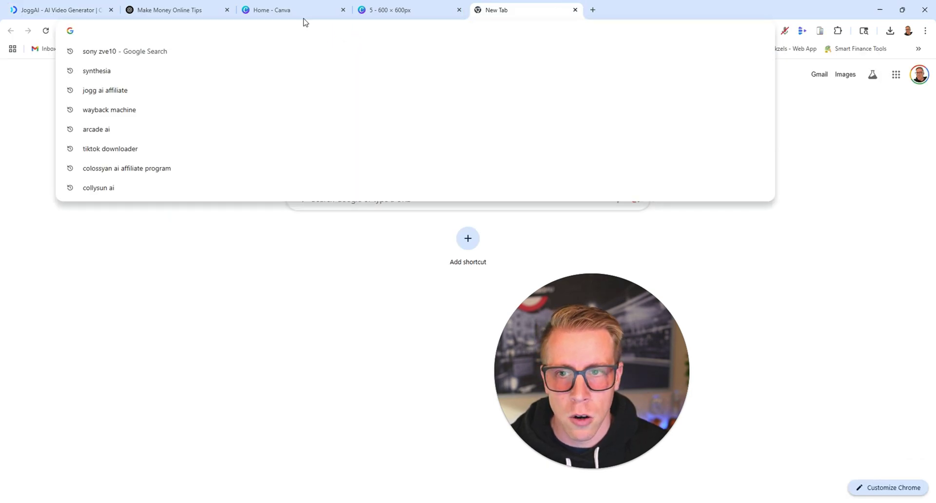
{"action": "left_click", "coordinate": [128, 52]}
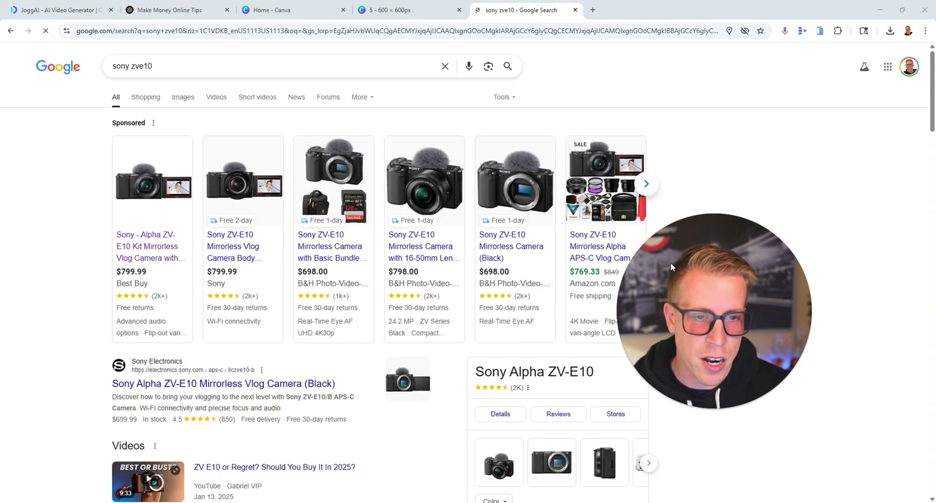
{"action": "mouse_move", "coordinate": [327, 206]}
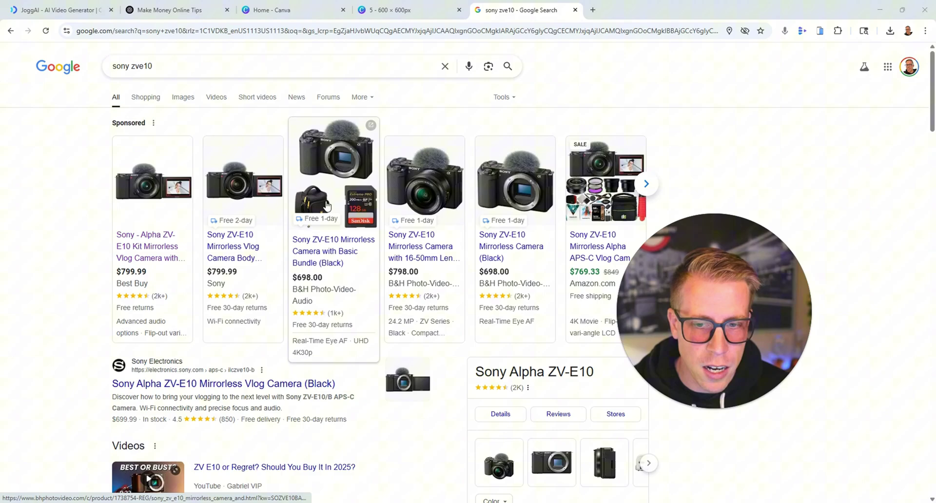
{"action": "mouse_move", "coordinate": [156, 205]}
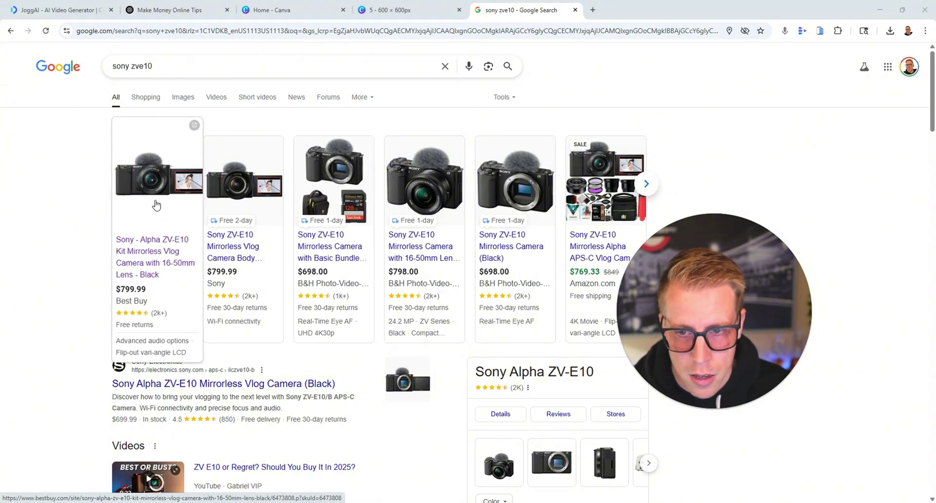
{"action": "left_click", "coordinate": [154, 248]}
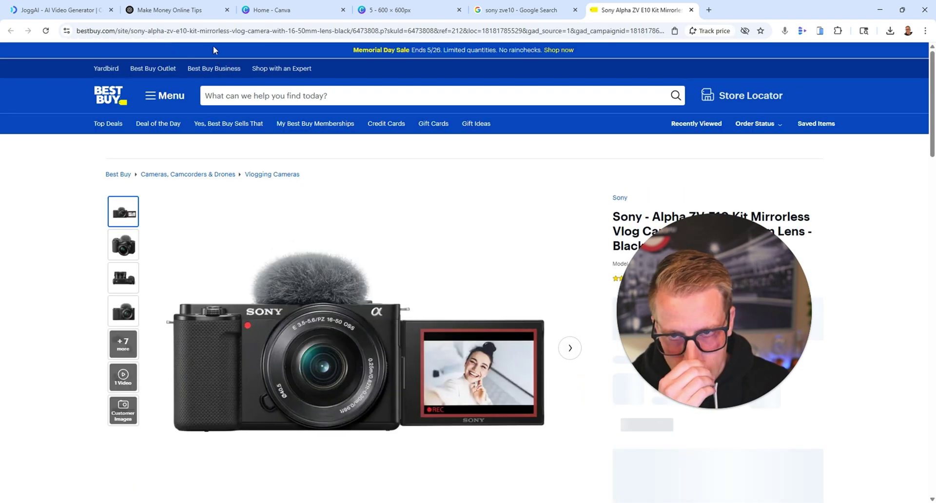
- Copy the Best Buy product page's web address from the address bar
{"action": "left_click", "coordinate": [212, 29]}
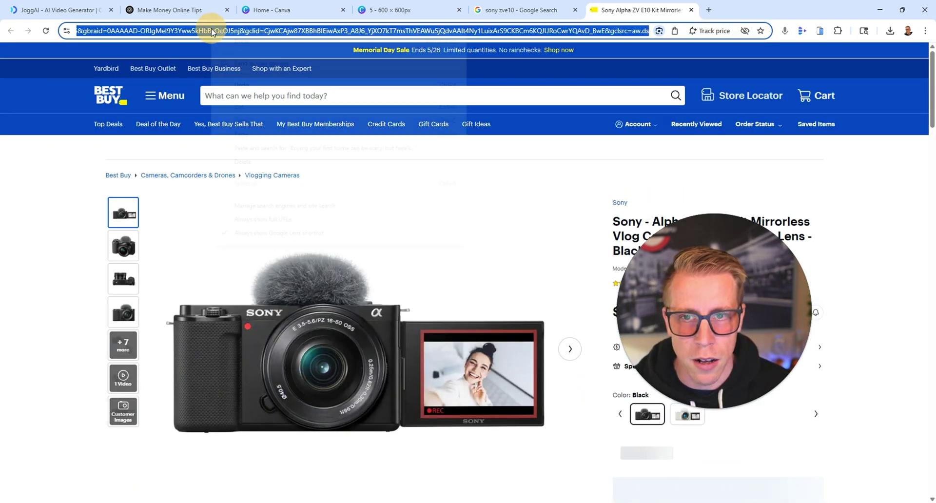
{"action": "right_click", "coordinate": [212, 30]}
{"action": "left_click", "coordinate": [240, 117]}
- Paste the Best Buy ZV-E10 link into the ad maker and let it build a 9:16, 15s ad setup
{"action": "left_click", "coordinate": [83, 6]}
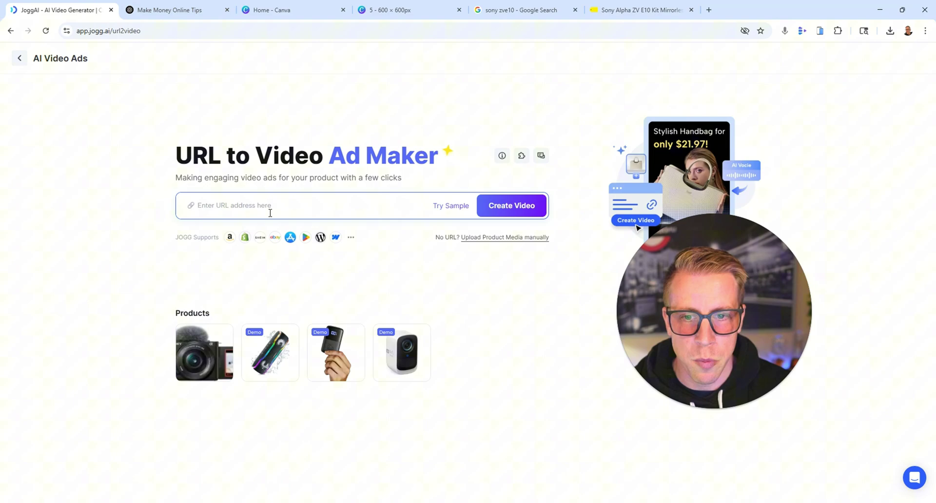
{"action": "key", "text": "ctrl+v"}
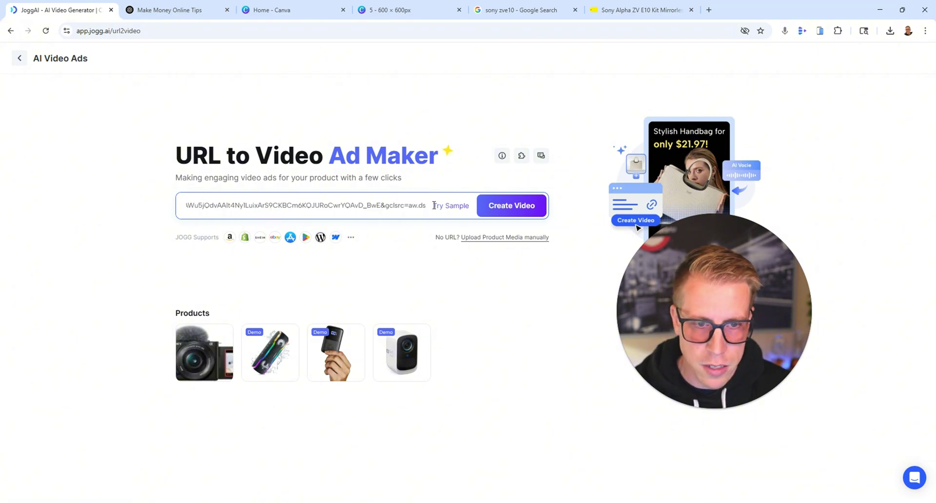
{"action": "left_click", "coordinate": [490, 208]}
{"action": "left_click_drag", "start_coordinate": [703, 330], "coordinate": [98, 248]}
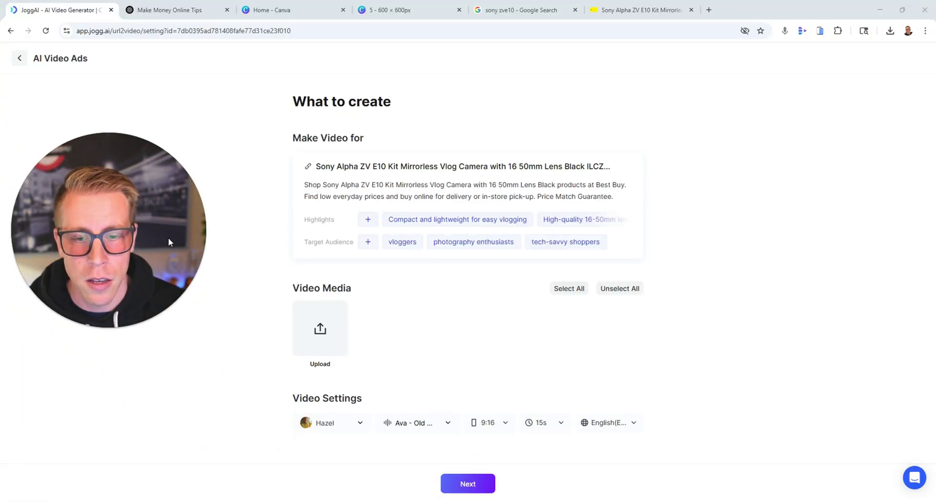
{"action": "left_click", "coordinate": [631, 7]}
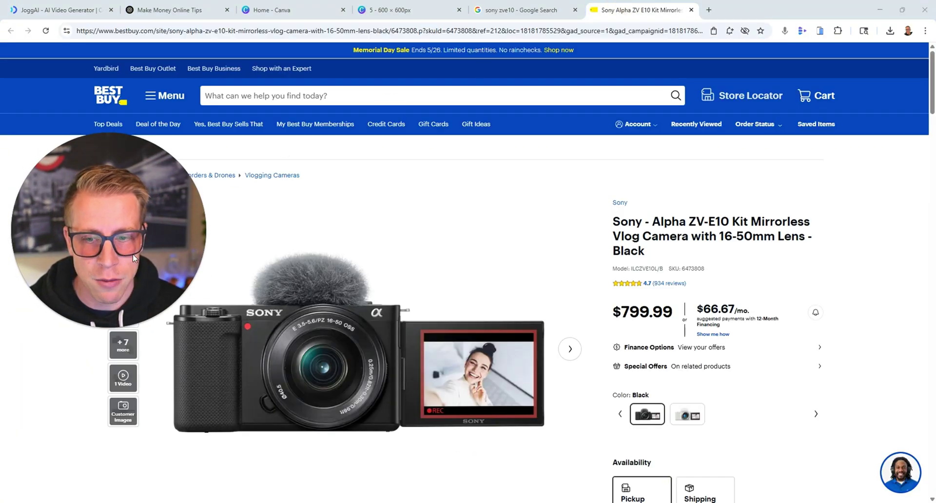
- Upload camera product photos 1–4 from Downloads as the ad's product media
{"action": "left_click", "coordinate": [123, 311]}
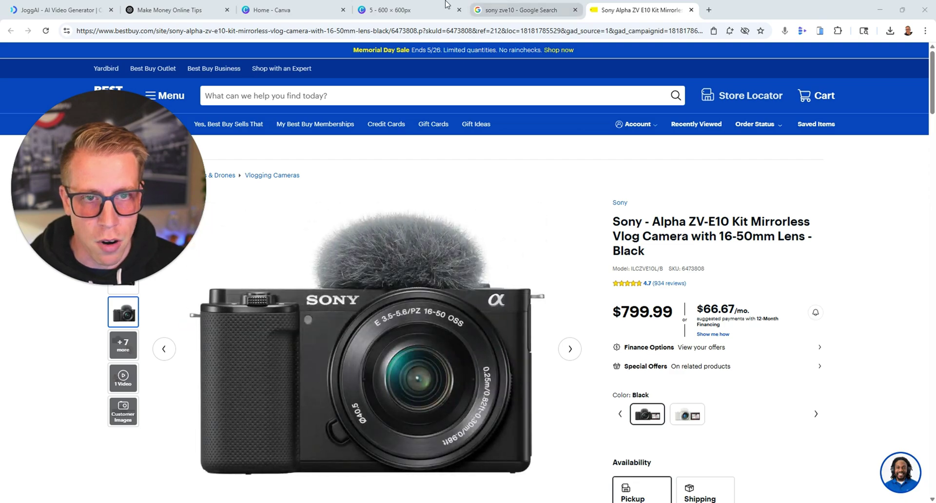
{"action": "left_click", "coordinate": [56, 9]}
{"action": "left_click", "coordinate": [330, 336]}
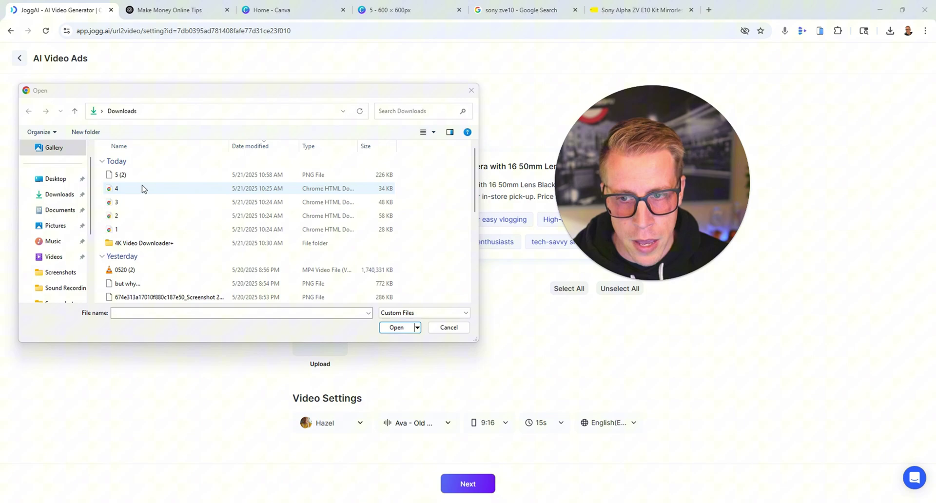
{"action": "left_click", "coordinate": [142, 188]}
{"action": "left_click", "coordinate": [146, 229], "text": "shift"}
{"action": "left_click", "coordinate": [397, 328]}
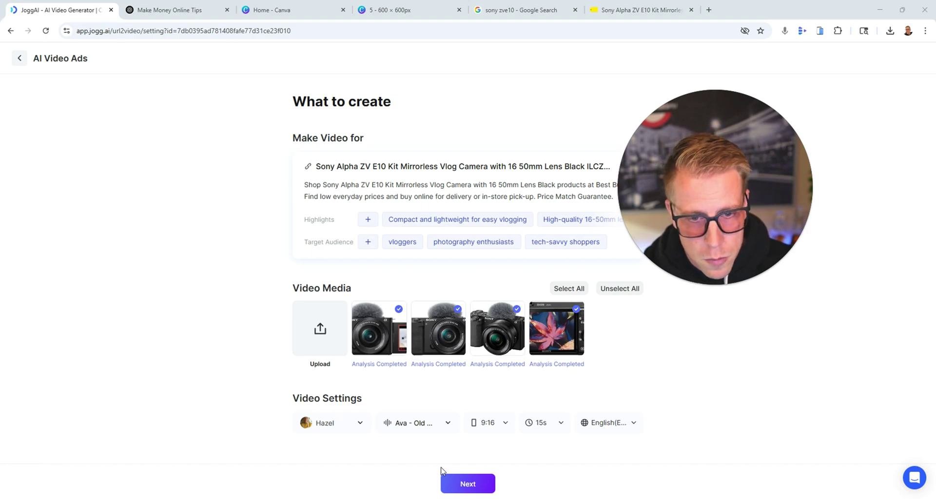
{"action": "left_click_drag", "start_coordinate": [677, 208], "coordinate": [751, 211]}
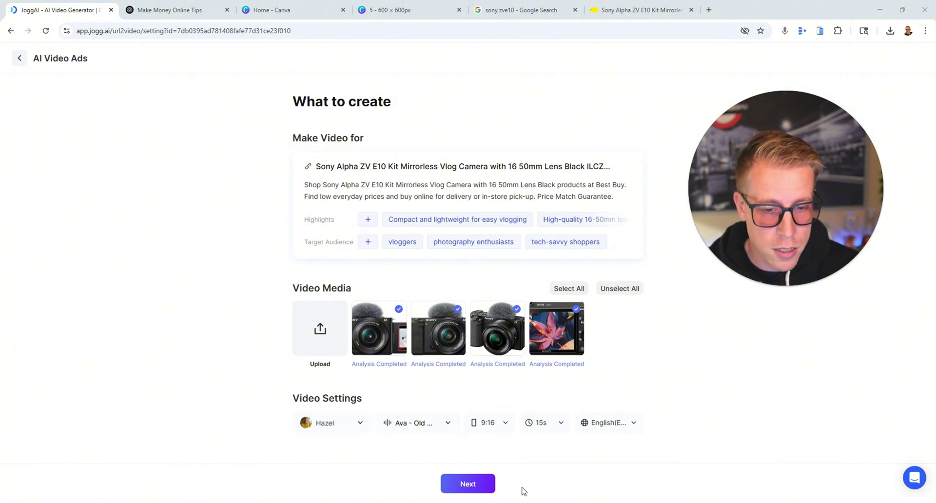
- Generate the smart script and let the ZV-E10 ad render to 65%, adding product media
{"action": "left_click", "coordinate": [468, 484]}
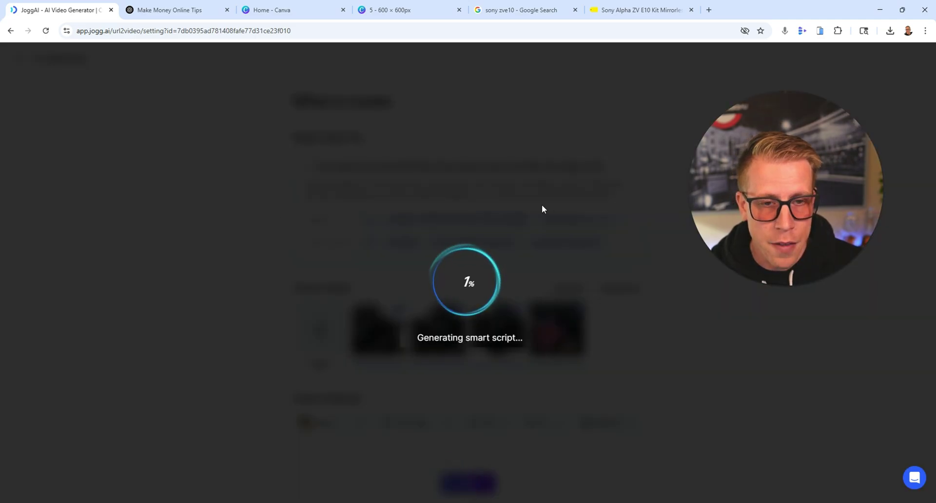
{"action": "left_click_drag", "start_coordinate": [734, 200], "coordinate": [238, 185]}
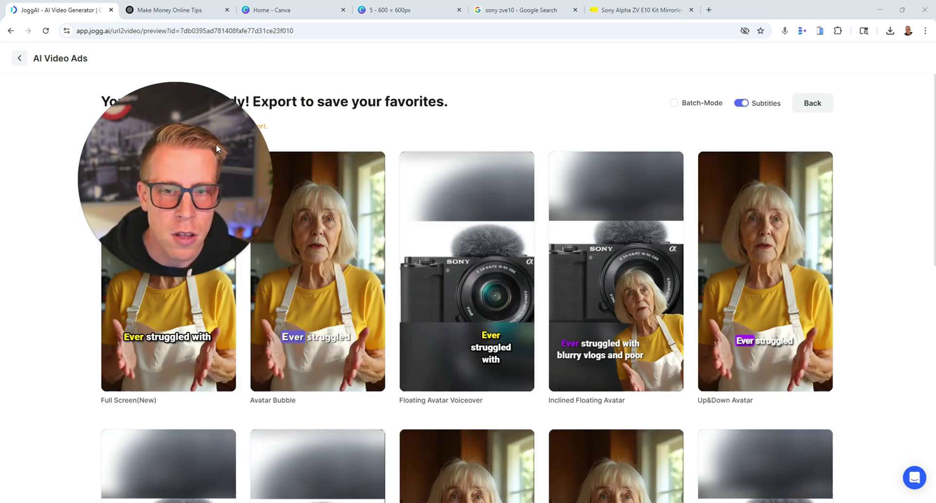
- Scroll through the eleven finished 21-second ad styles, like Avatar Bubble and UGC Content
{"action": "left_click_drag", "start_coordinate": [216, 145], "coordinate": [111, 70]}
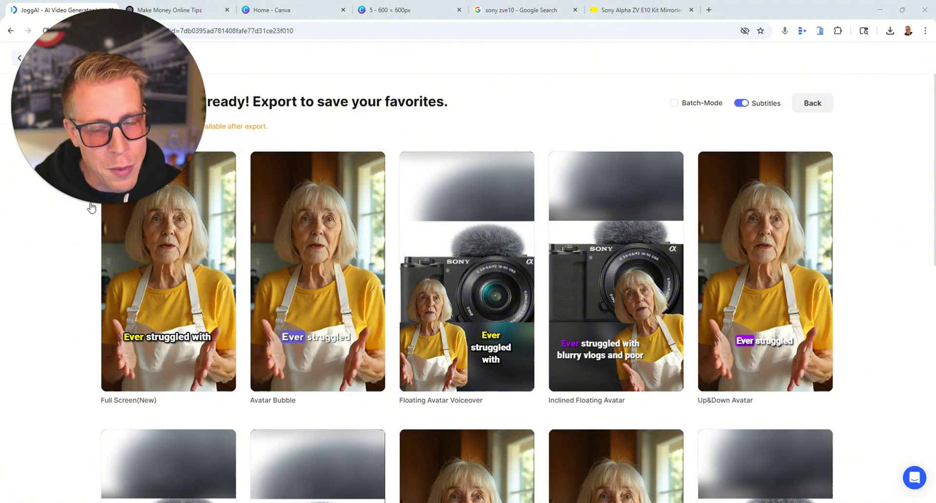
{"action": "mouse_move", "coordinate": [174, 259]}
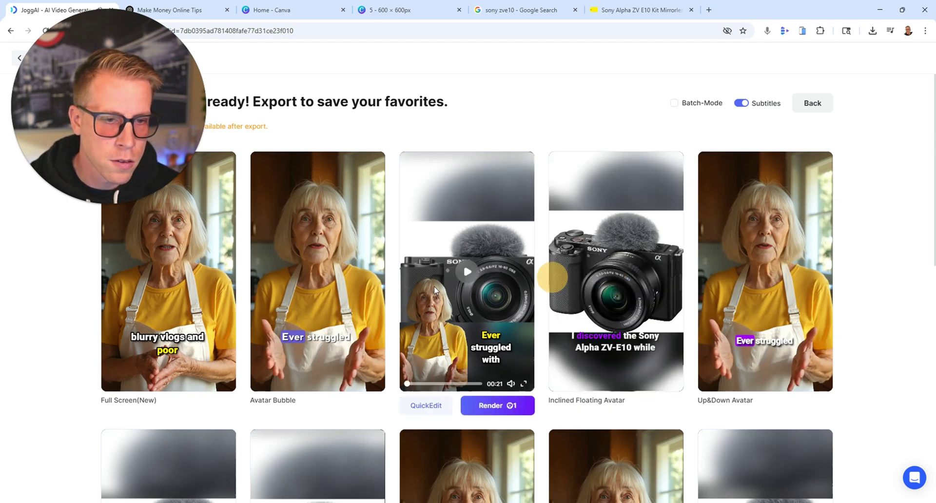
{"action": "scroll", "coordinate": [303, 336], "scroll_direction": "down", "scroll_amount": 3}
{"action": "scroll", "coordinate": [303, 340], "scroll_direction": "down", "scroll_amount": 3}
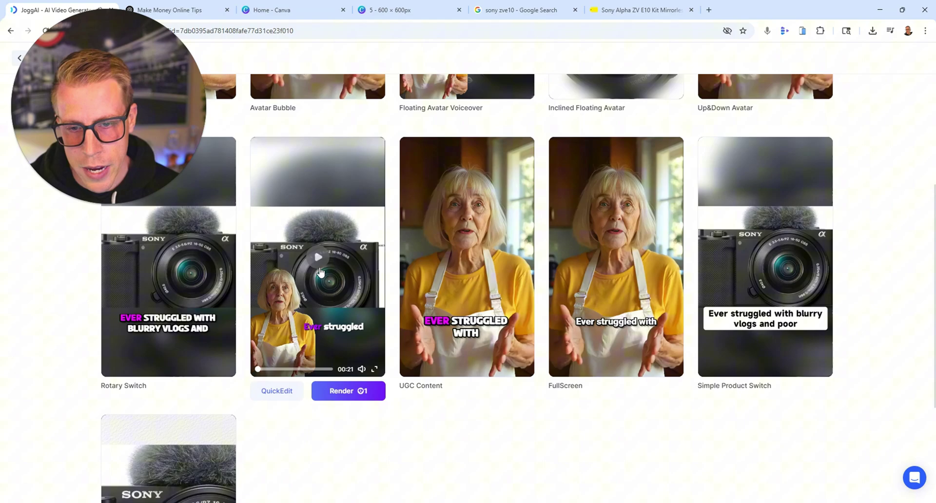
{"action": "scroll", "coordinate": [154, 316], "scroll_direction": "down", "scroll_amount": 3}
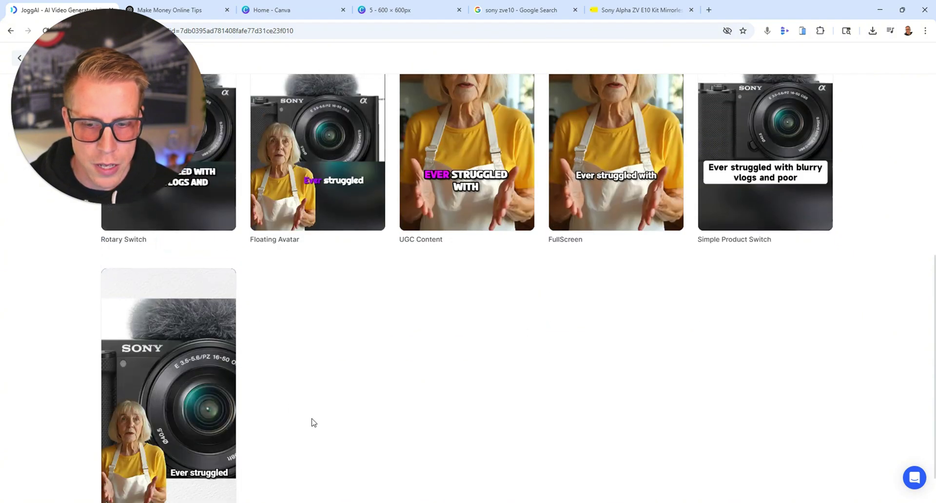
{"action": "scroll", "coordinate": [313, 422], "scroll_direction": "up", "scroll_amount": 10}
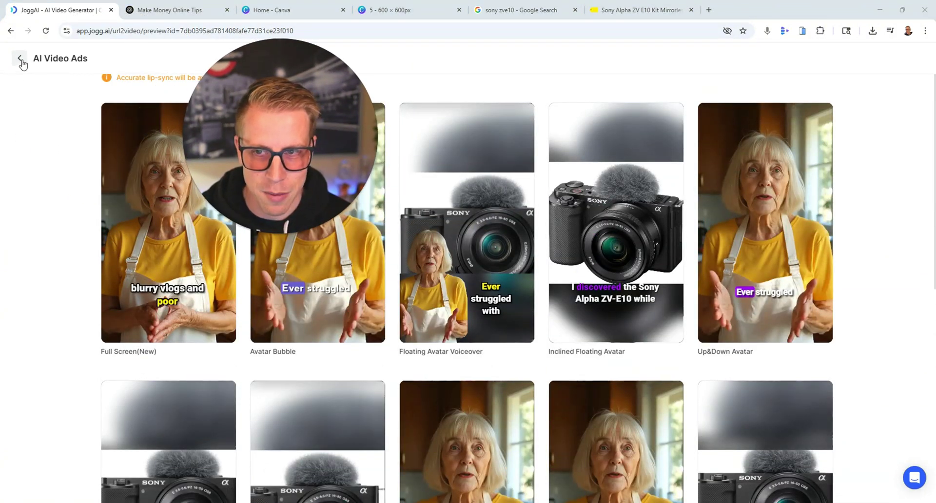
- Leave the unsaved product video and play the Sony Alpha ZV-E10 ad from Recent Creations
{"action": "left_click", "coordinate": [22, 63]}
{"action": "left_click", "coordinate": [541, 290]}
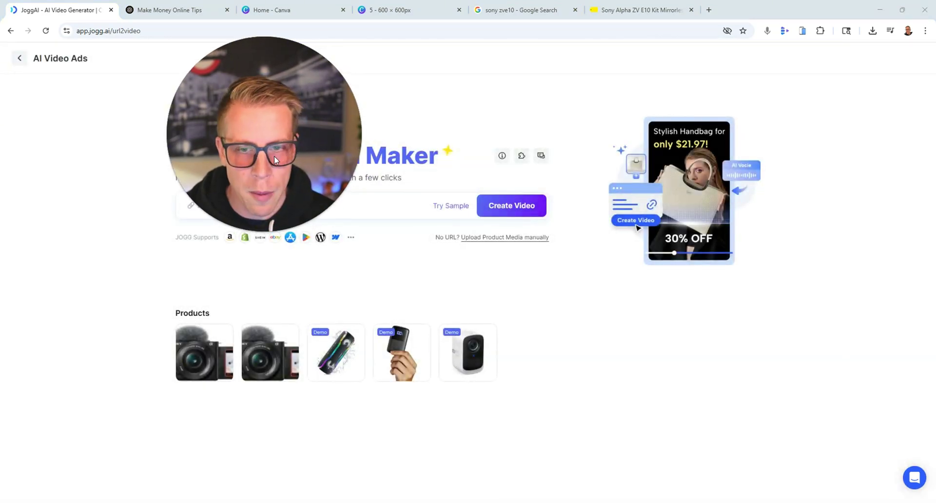
{"action": "left_click", "coordinate": [16, 63]}
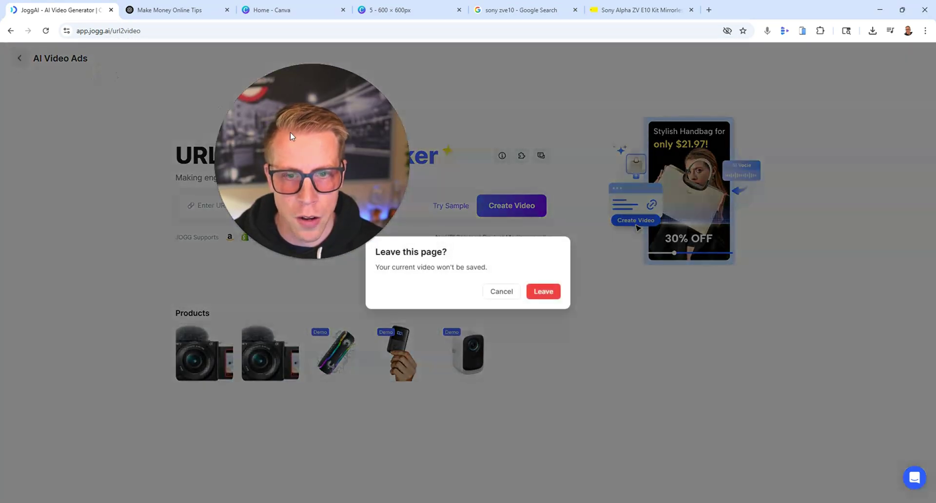
{"action": "left_click", "coordinate": [541, 295]}
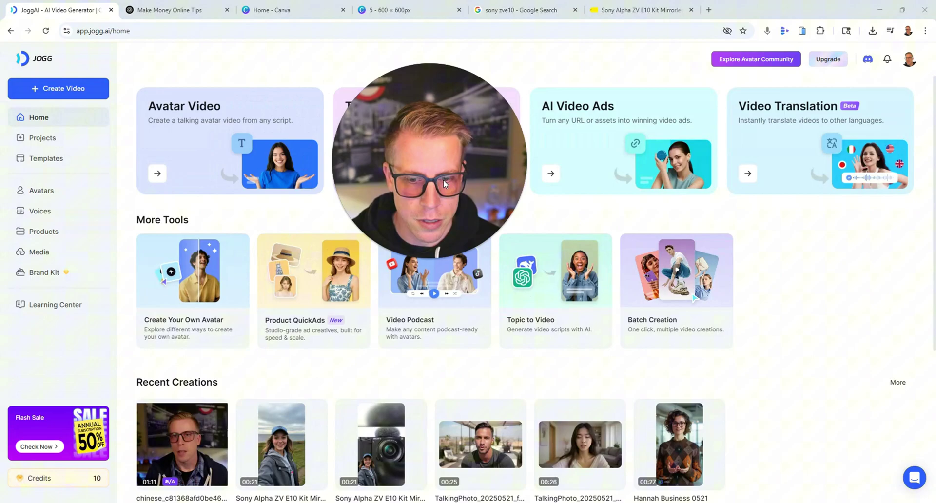
{"action": "scroll", "coordinate": [284, 292], "scroll_direction": "down", "scroll_amount": 3}
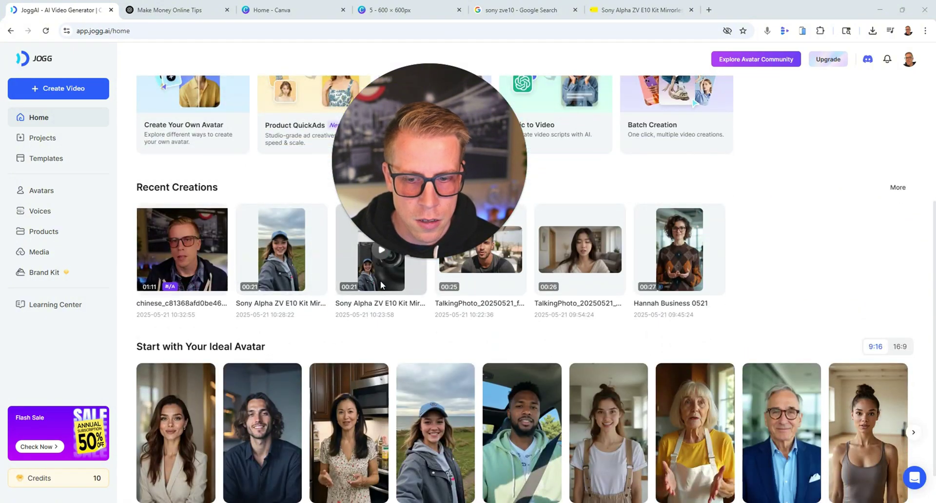
{"action": "left_click", "coordinate": [380, 251]}
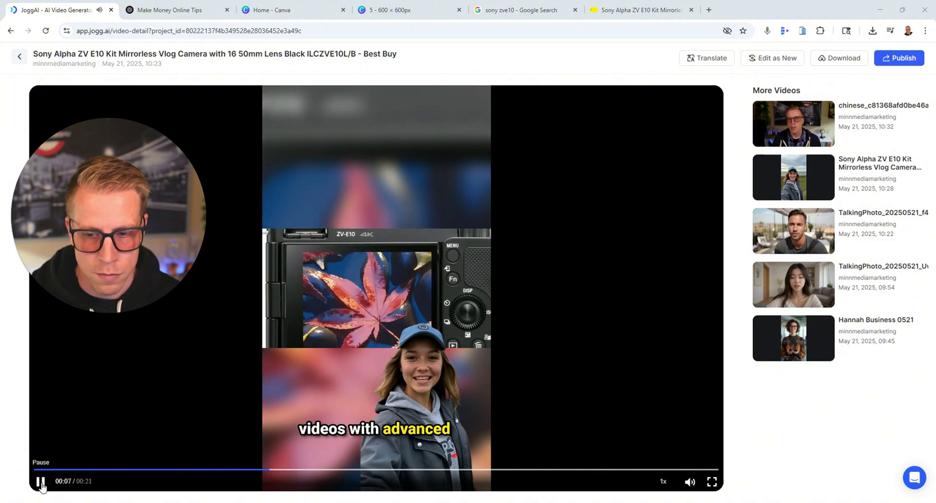
- Return to the home dashboard, browse Recent Creations, and show the Create Video dropdown
{"action": "left_click", "coordinate": [20, 57]}
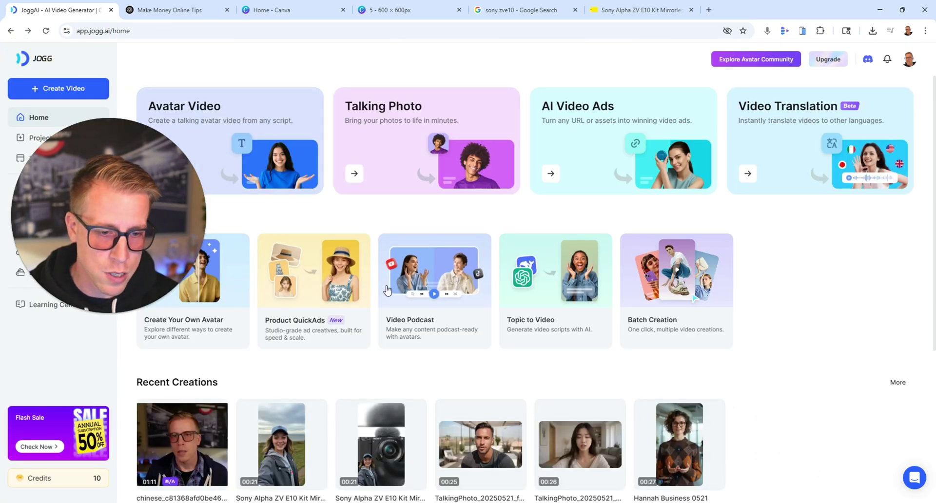
{"action": "scroll", "coordinate": [388, 323], "scroll_direction": "down", "scroll_amount": 2}
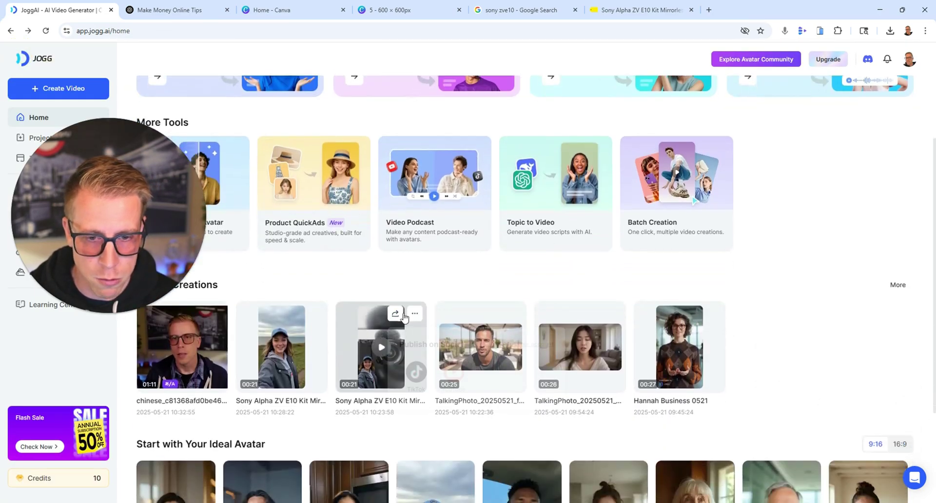
{"action": "left_click", "coordinate": [304, 288]}
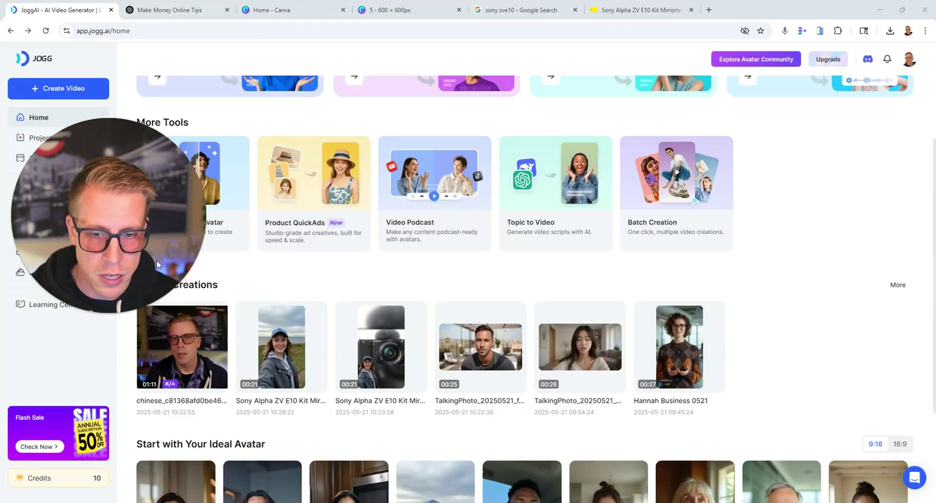
{"action": "mouse_move", "coordinate": [74, 92]}
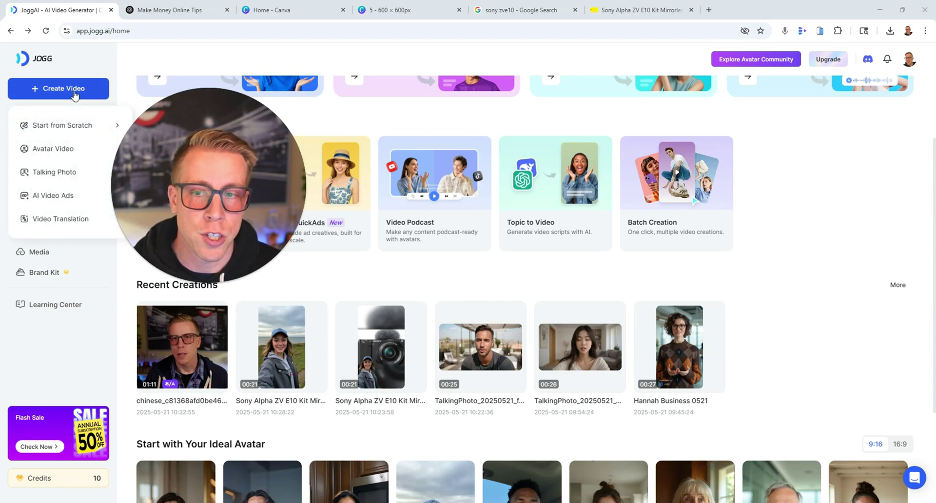
- Start a Video Translation and upload the MP4 from the 4K Video Downloader+ folder
{"action": "left_click", "coordinate": [60, 221]}
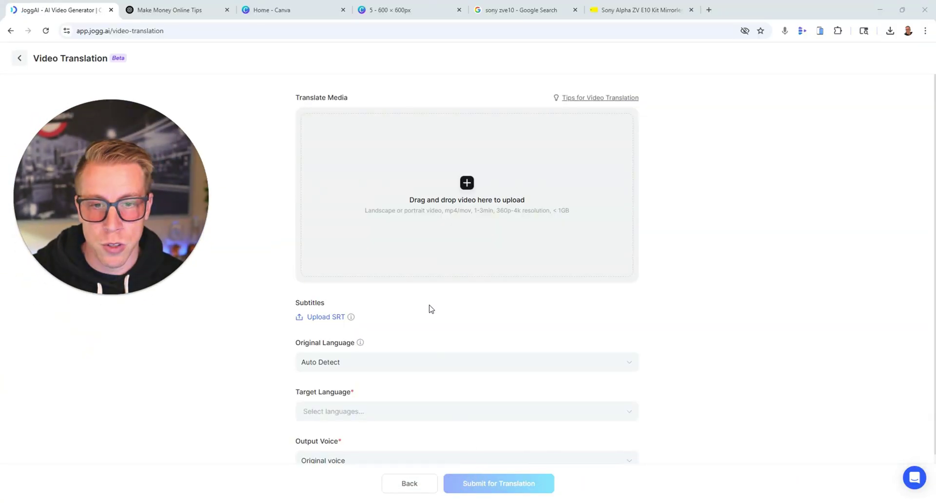
{"action": "left_click", "coordinate": [463, 194]}
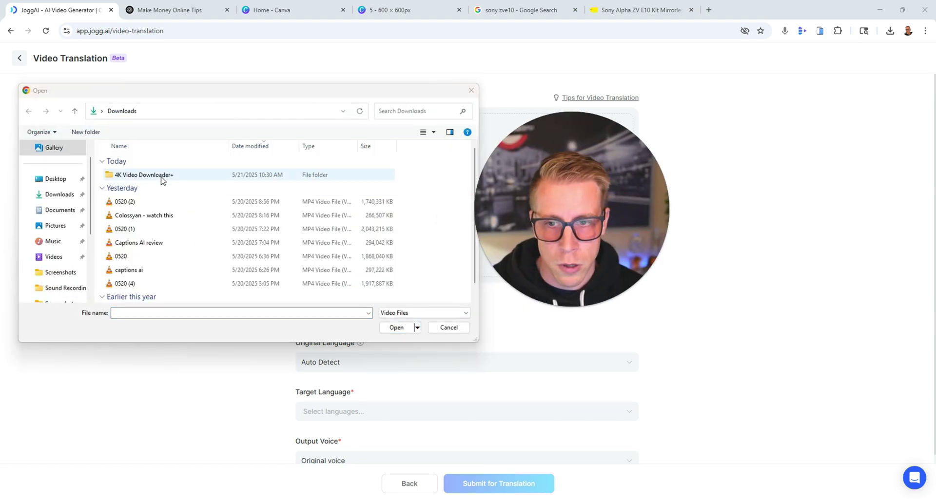
{"action": "double_click", "coordinate": [162, 180]}
{"action": "double_click", "coordinate": [158, 176]}
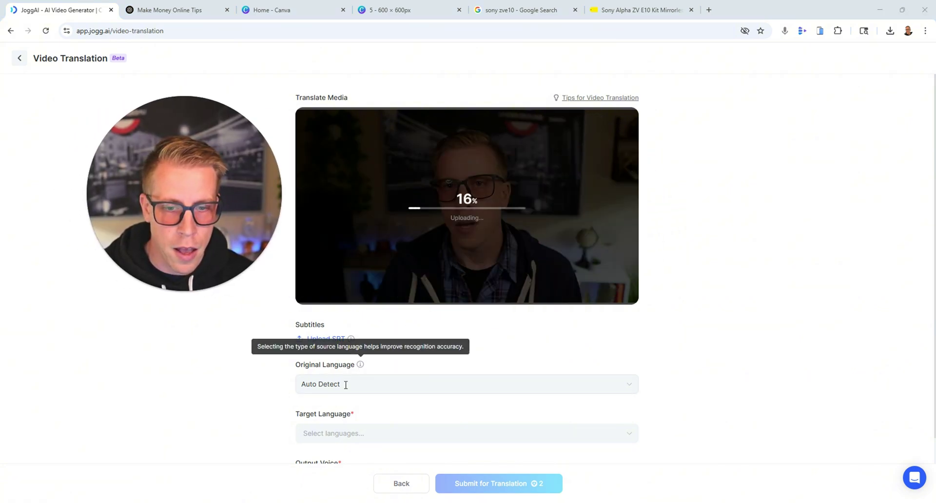
- Browse the target languages without choosing one, then leave the translation page unsaved
{"action": "scroll", "coordinate": [363, 353], "scroll_direction": "down", "scroll_amount": 2}
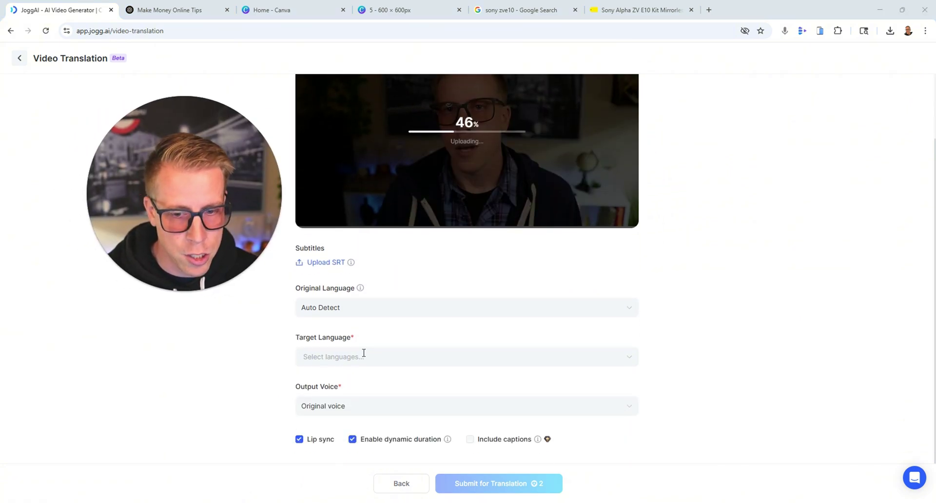
{"action": "left_click", "coordinate": [362, 356]}
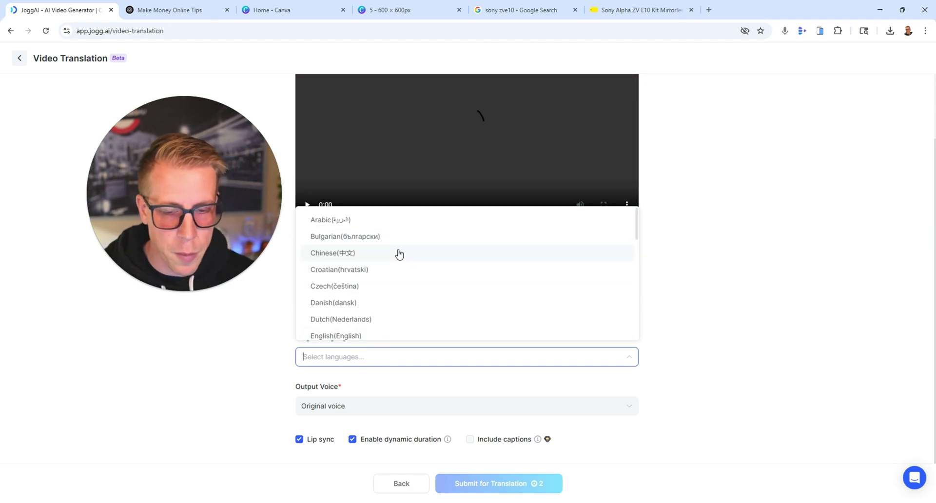
{"action": "left_click", "coordinate": [268, 299]}
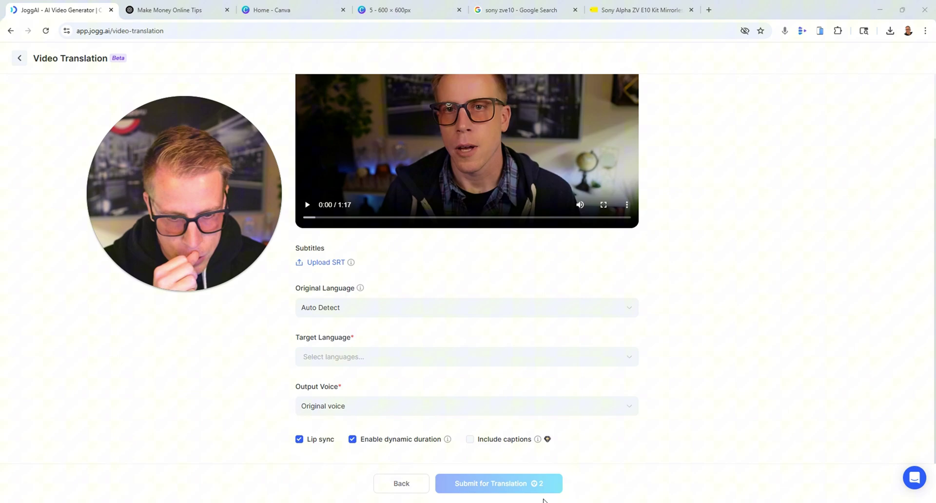
{"action": "left_click", "coordinate": [20, 58]}
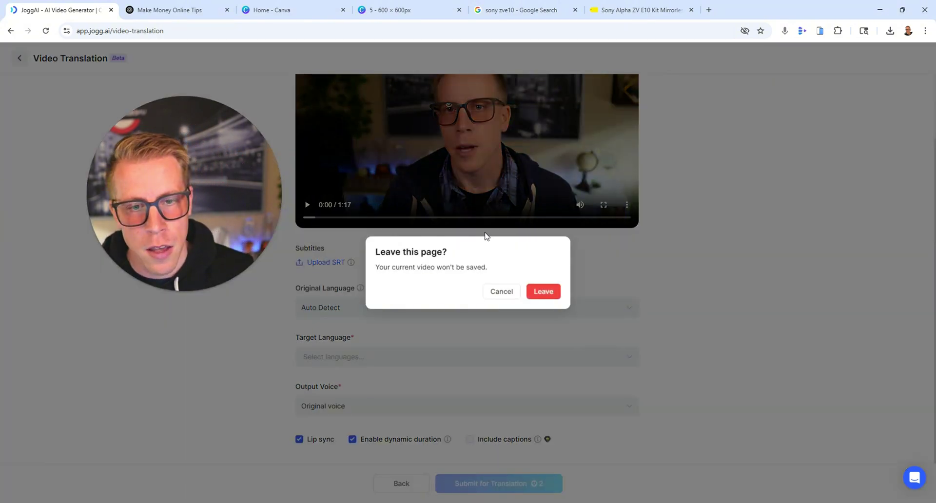
{"action": "left_click", "coordinate": [541, 291]}
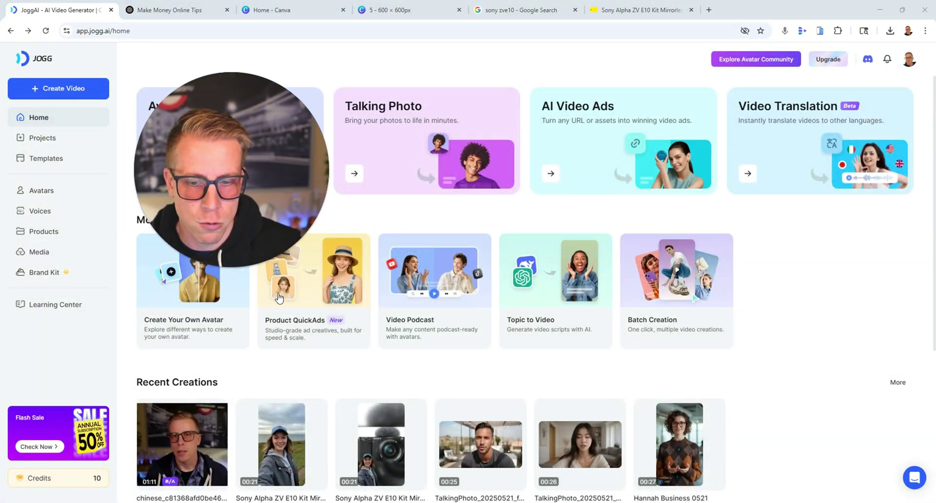
{"action": "scroll", "coordinate": [268, 326], "scroll_direction": "down", "scroll_amount": 3}
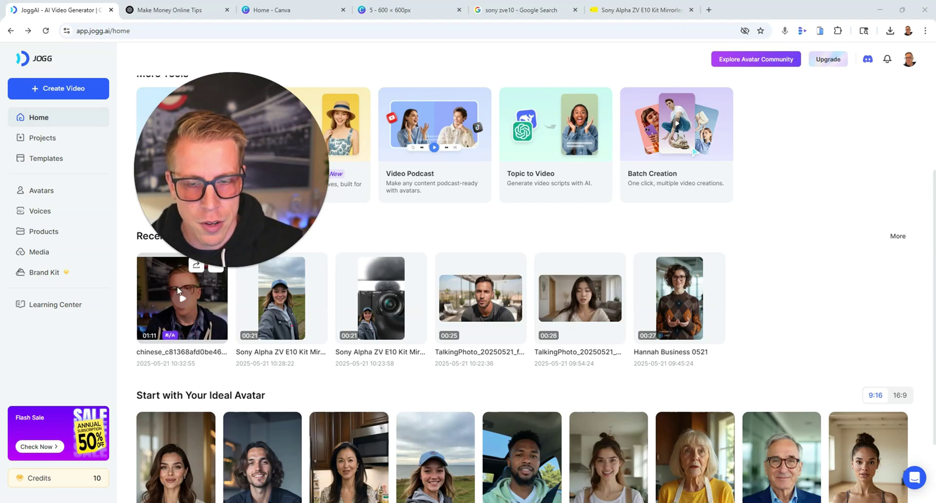
{"action": "left_click", "coordinate": [182, 298]}
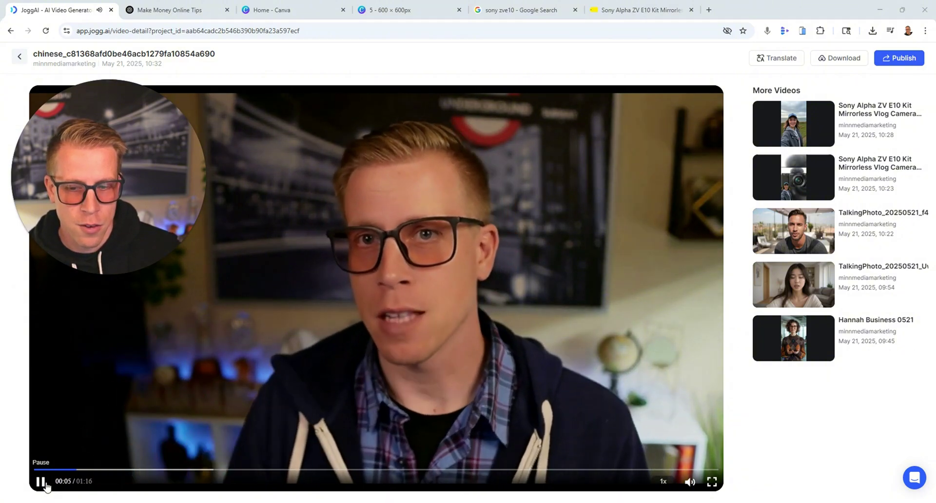
{"action": "left_click", "coordinate": [41, 481]}
{"action": "left_click", "coordinate": [21, 57]}
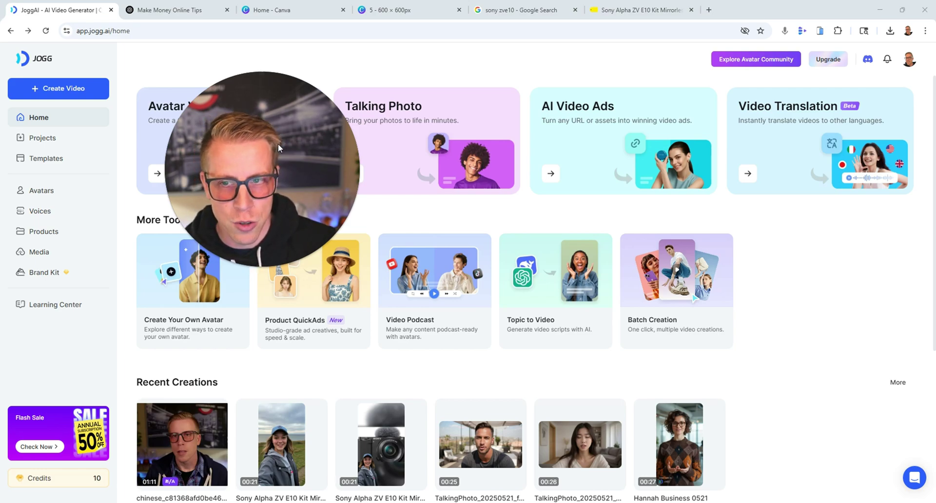
- Begin setting up a Custom Avatar from the Avatars page
{"action": "left_click", "coordinate": [62, 191]}
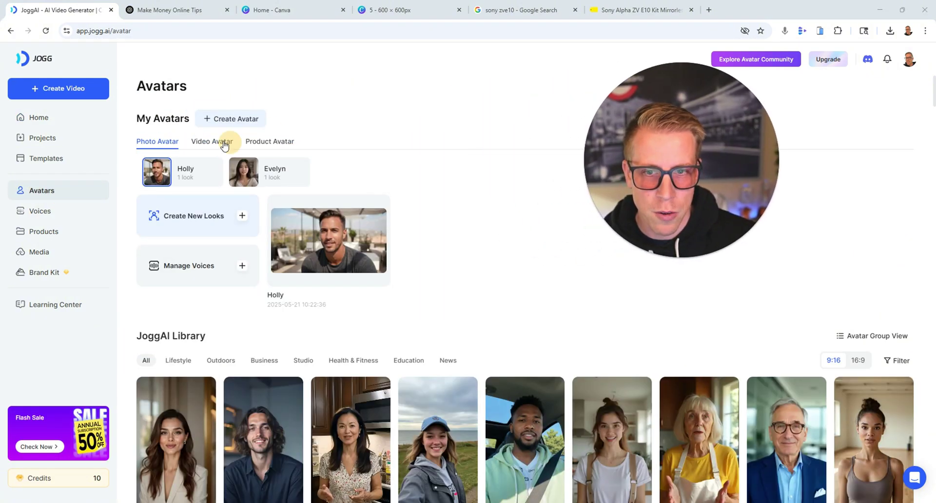
{"action": "left_click", "coordinate": [266, 123]}
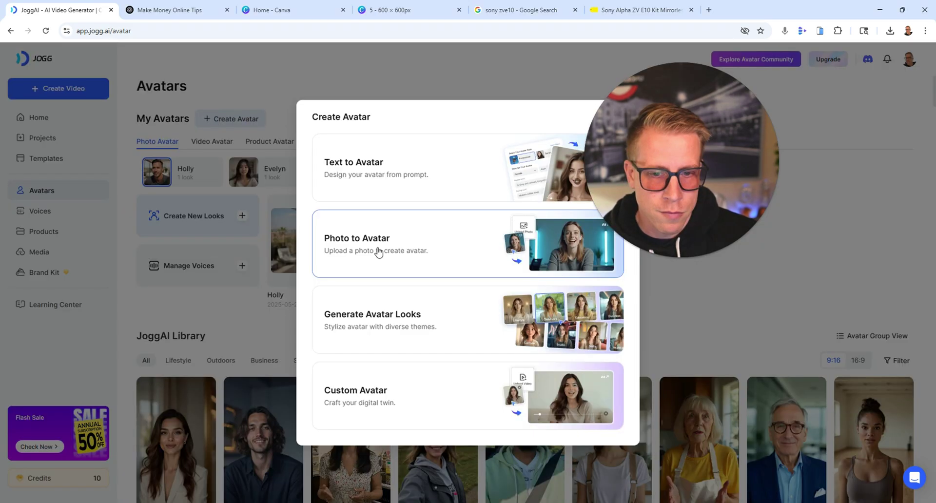
{"action": "left_click", "coordinate": [397, 399]}
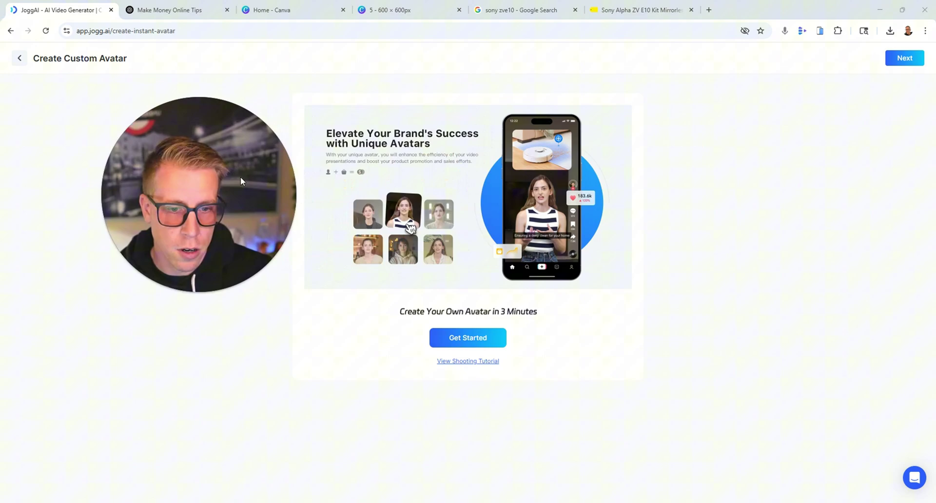
{"action": "left_click", "coordinate": [461, 347]}
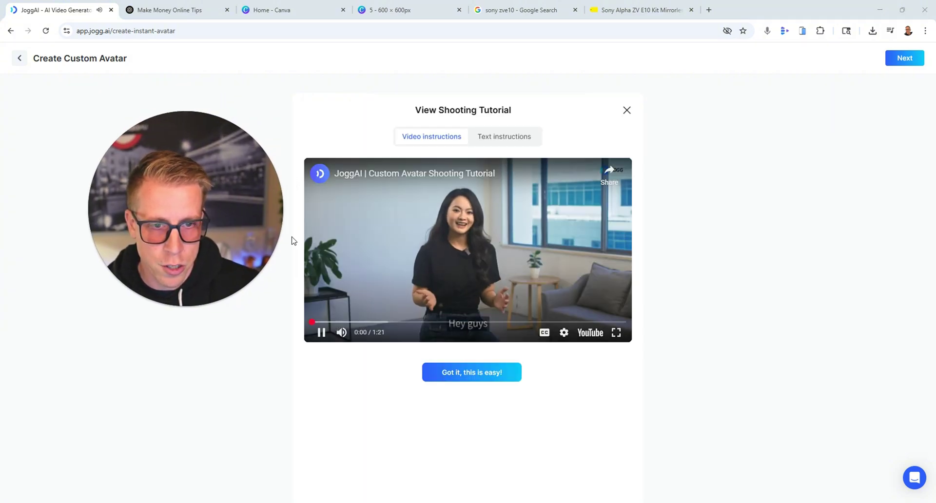
- Pause and dismiss the shooting tutorial, then back out of the custom avatar setup
{"action": "left_click", "coordinate": [320, 333]}
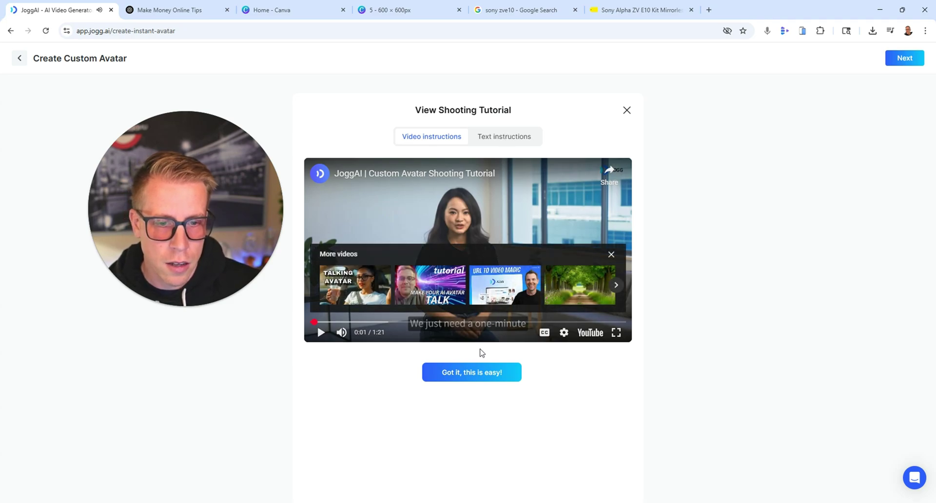
{"action": "left_click", "coordinate": [480, 373]}
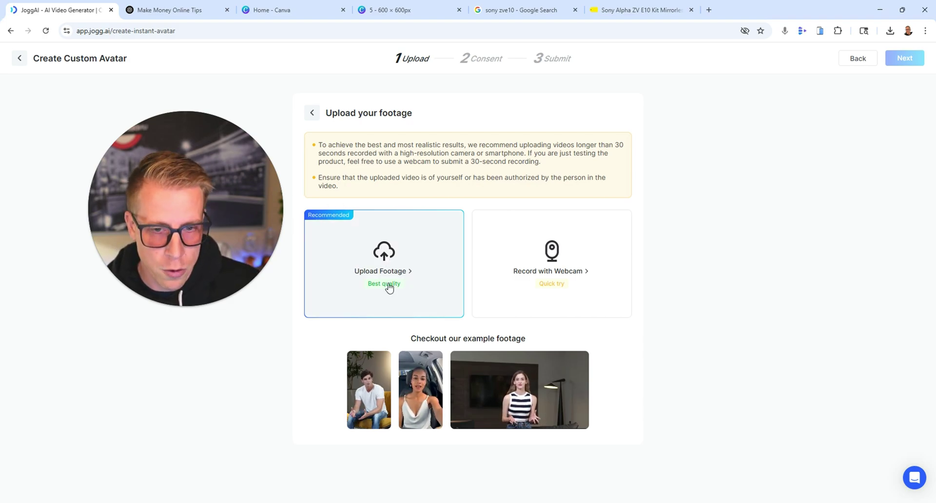
{"action": "left_click", "coordinate": [18, 59]}
{"action": "left_click", "coordinate": [541, 291]}
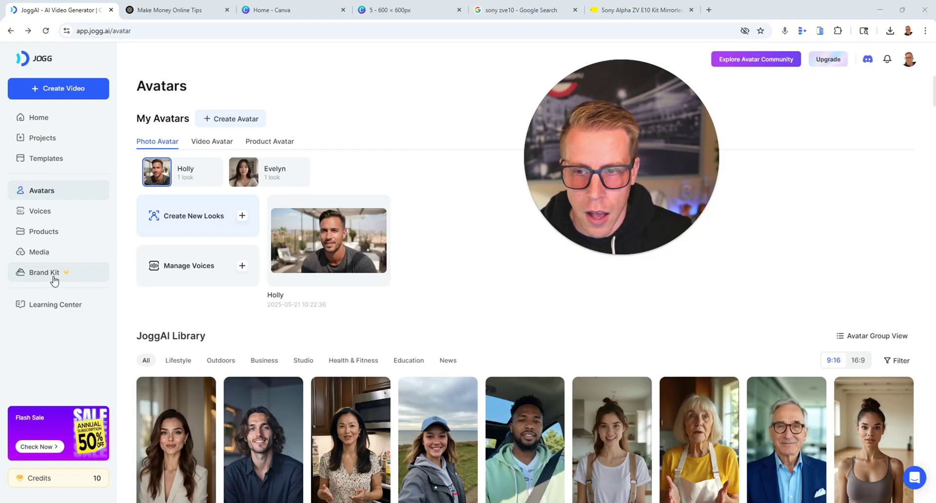